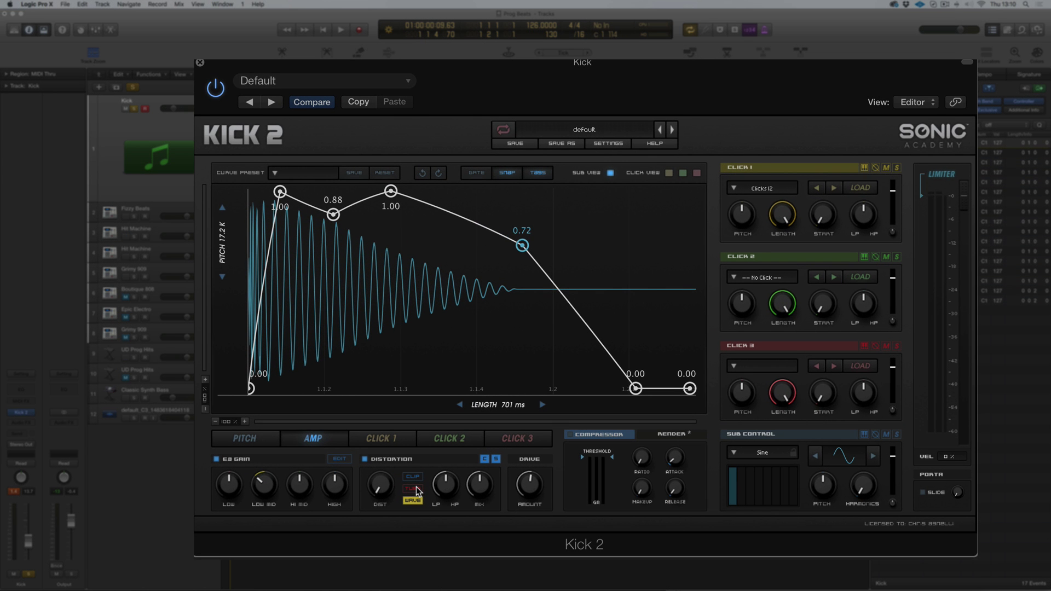
Solo the Click 1 layer and step forward through its factory click samples to FX 1.
left_click(896, 168)
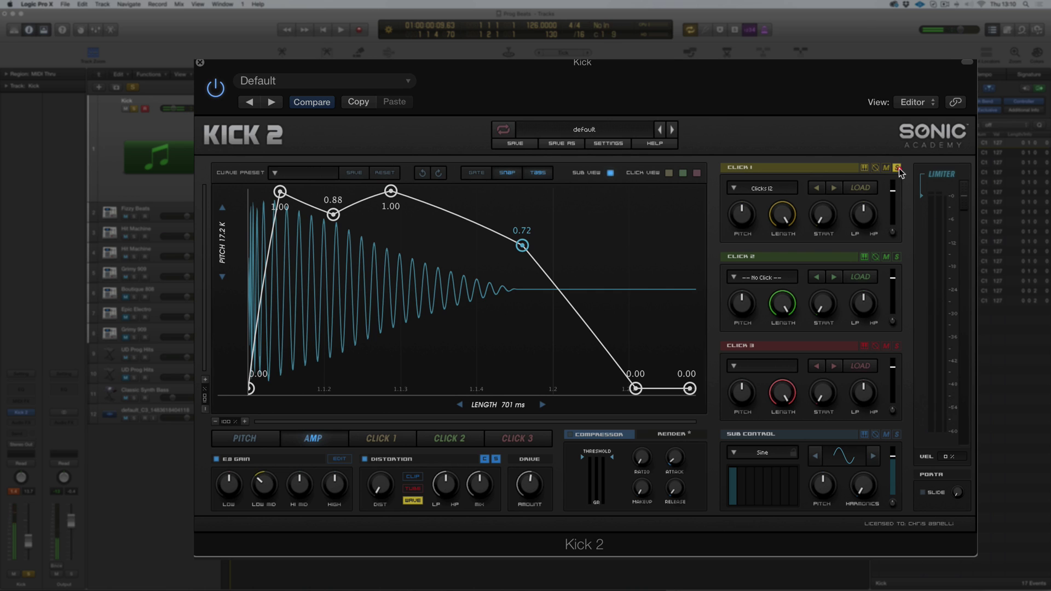
left_click(835, 187)
left_click(835, 188)
left_click(835, 188)
left_click(835, 187)
left_click(814, 189)
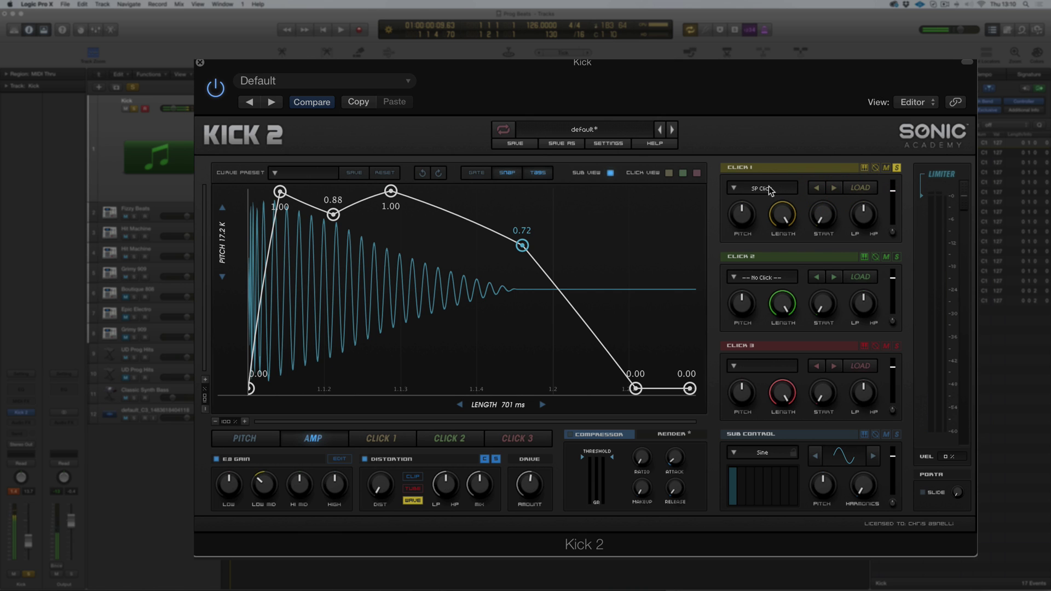
left_click(833, 188)
Look through the factory categories in Click 1's sample browser.
left_click(788, 192)
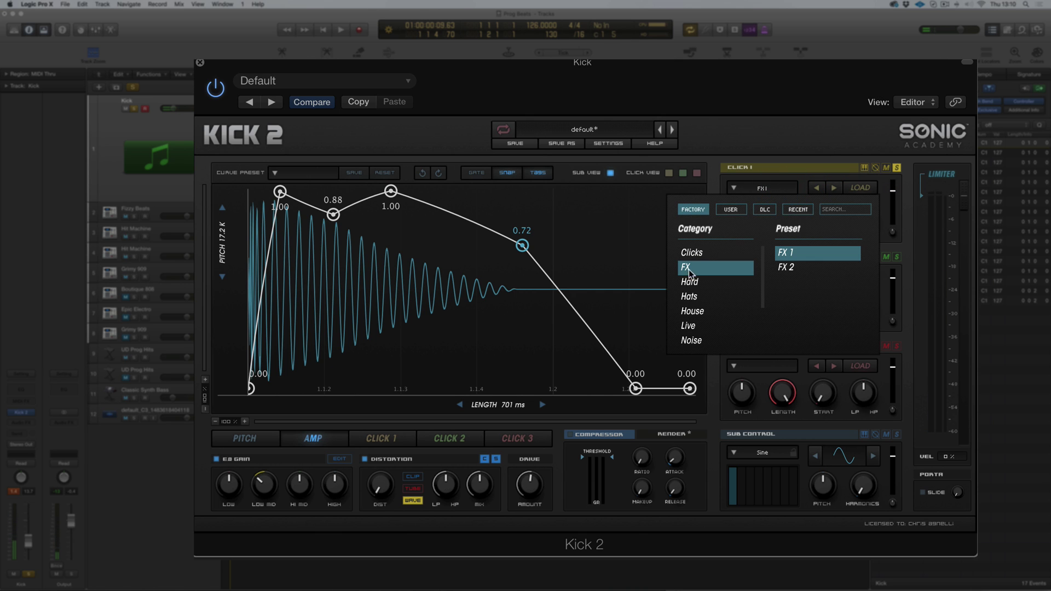
scroll(703, 263, "down", 3)
scroll(704, 263, "up", 3)
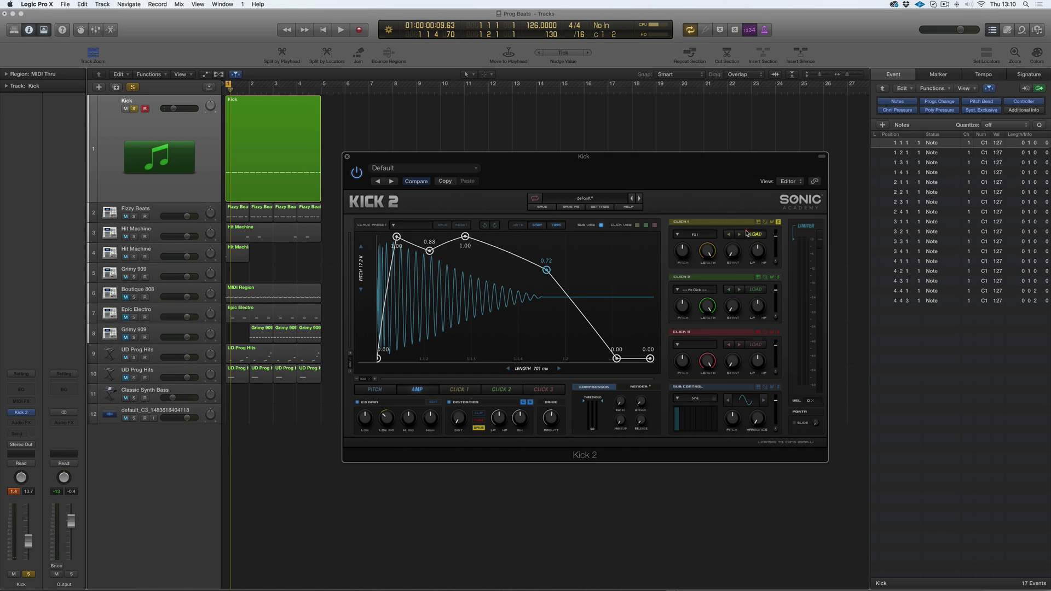
Load Retro Click 01.aif from the Retro Clicks folder into Click 1 and cycle through that folder's samples to Retro Click 30.
left_click(754, 234)
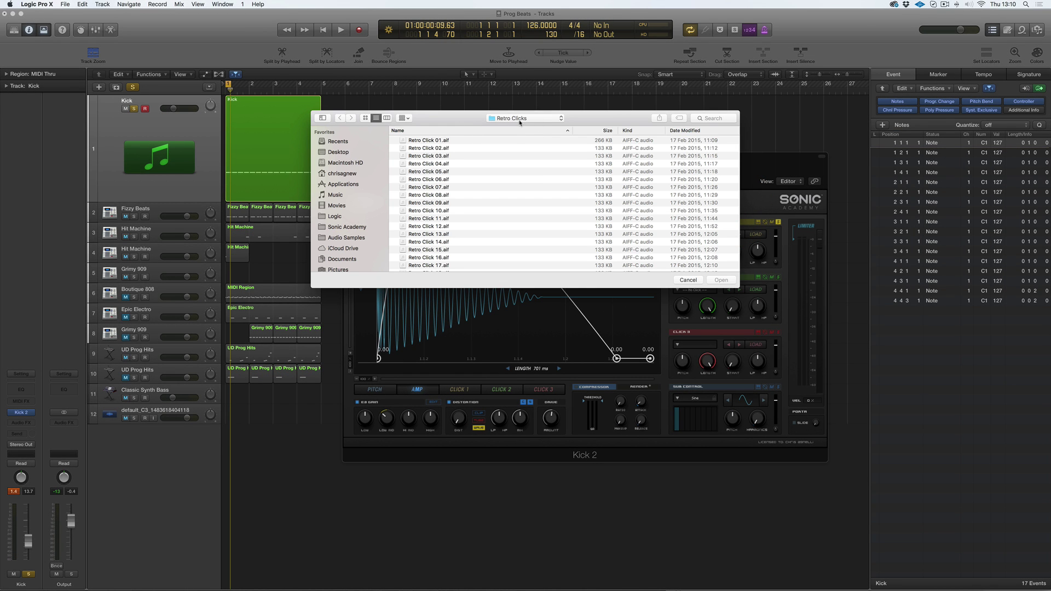
left_click(411, 142)
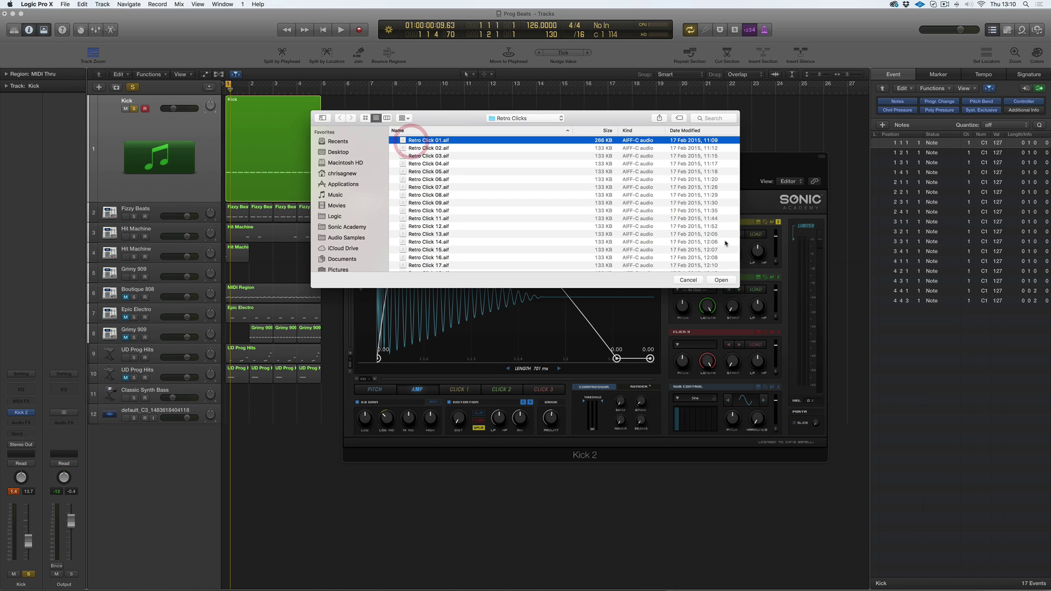
left_click(720, 280)
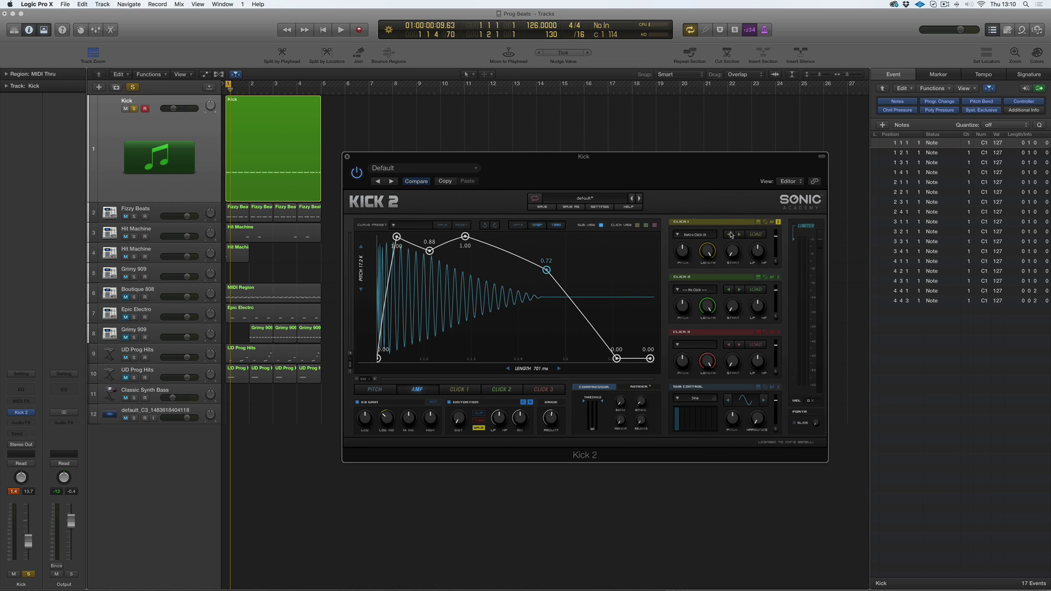
left_click(737, 235)
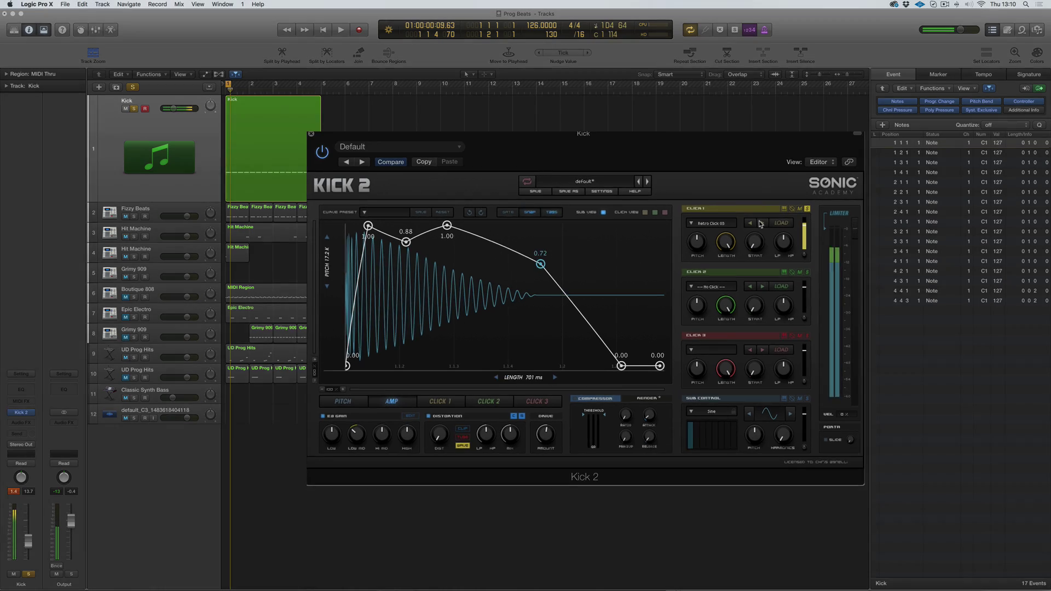
left_click(815, 189)
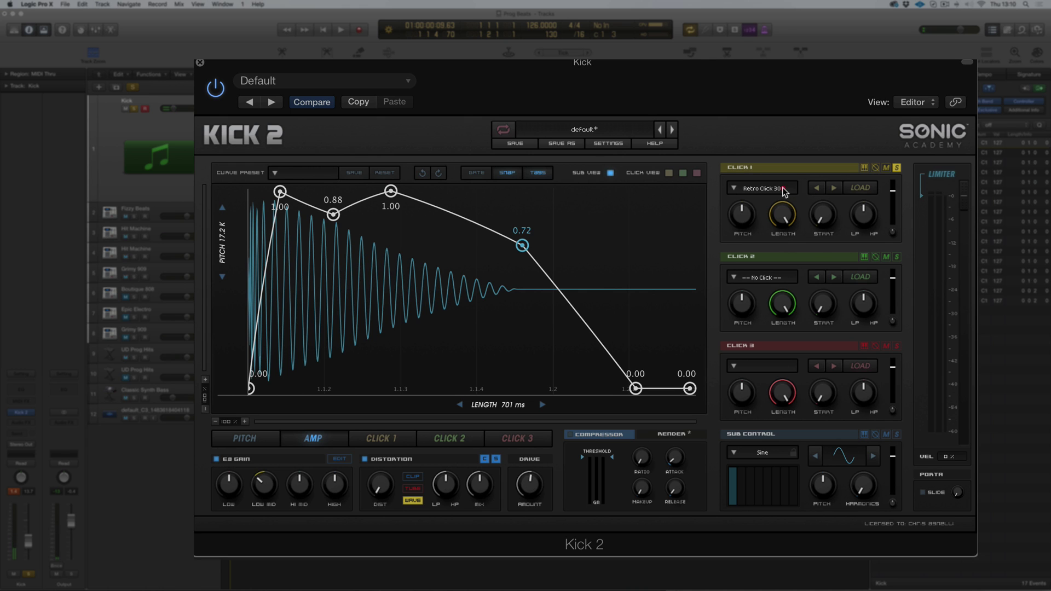
Pick a sample from the factory Clicks category for Click 1 and step forward across the categories to Hard 03.
left_click(789, 189)
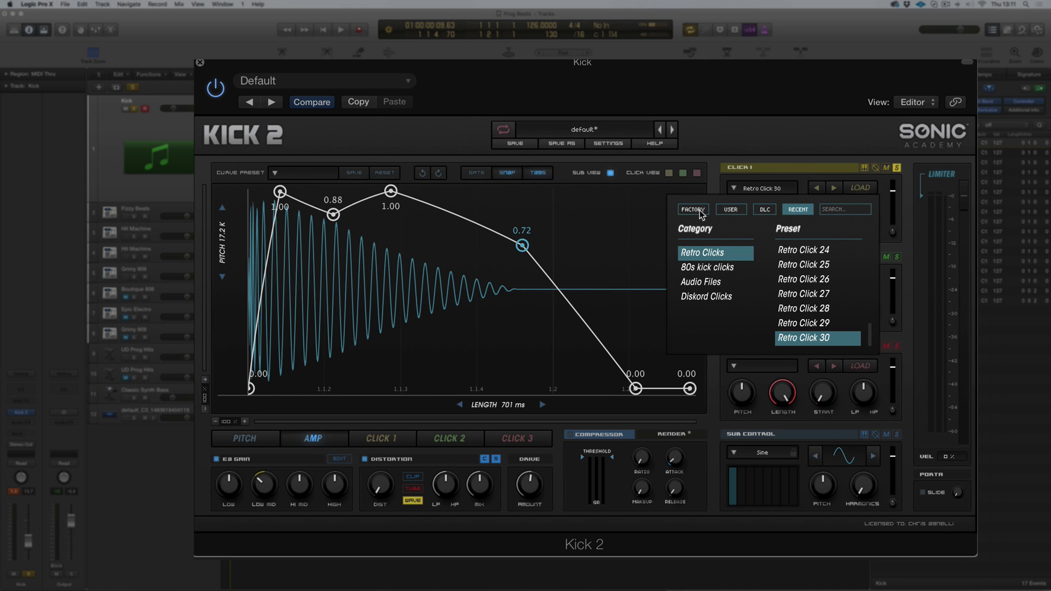
left_click(693, 209)
left_click(703, 252)
scroll(798, 294, "down", 2)
scroll(798, 294, "down", 3)
left_click(801, 340)
left_click(831, 187)
left_click(832, 186)
left_click(832, 187)
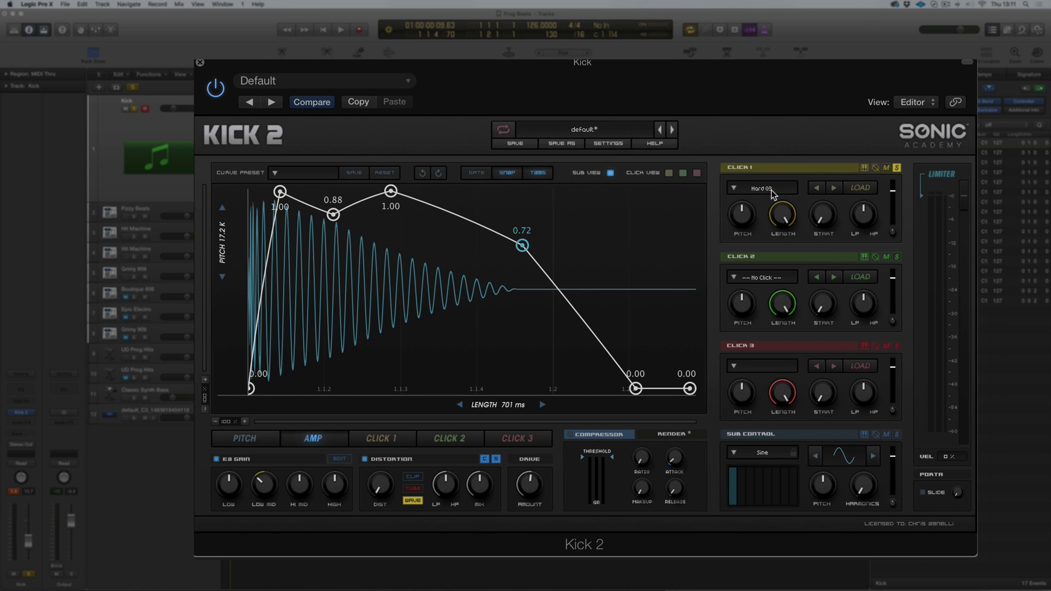
Load Maor 9 from the Artist Clicks Vol 1 DLC bank into Click 1 and cycle through the bank to Maor 8.
left_click(772, 191)
left_click(764, 210)
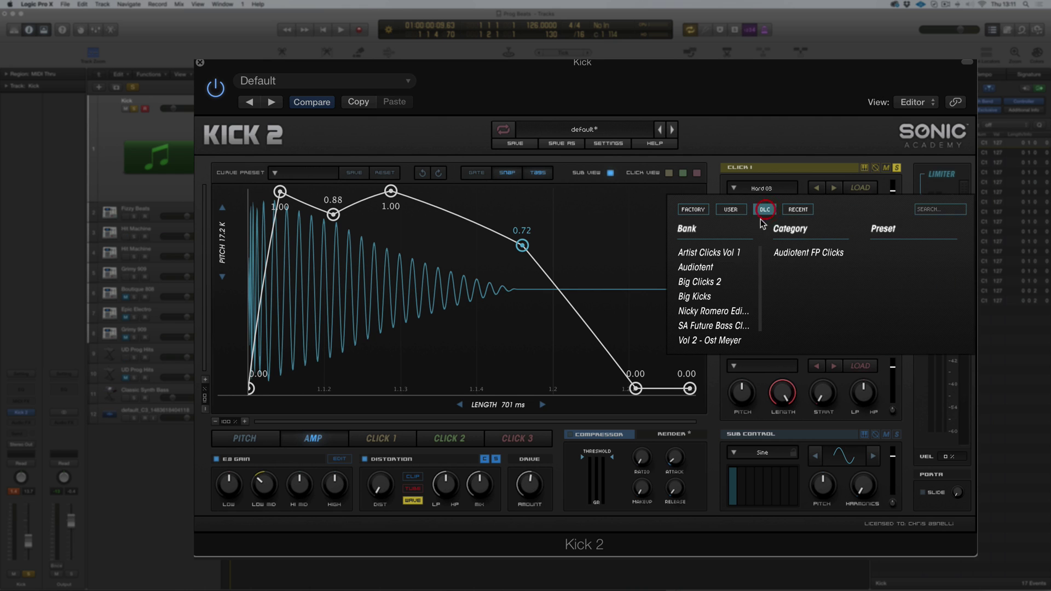
left_click(709, 252)
left_click(720, 266)
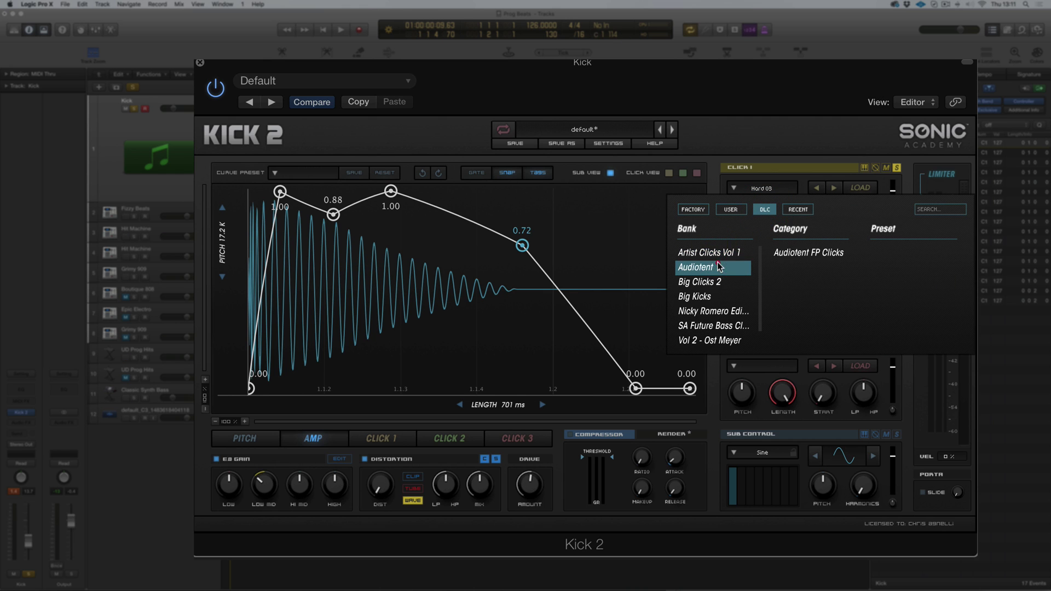
left_click(709, 252)
left_click(799, 253)
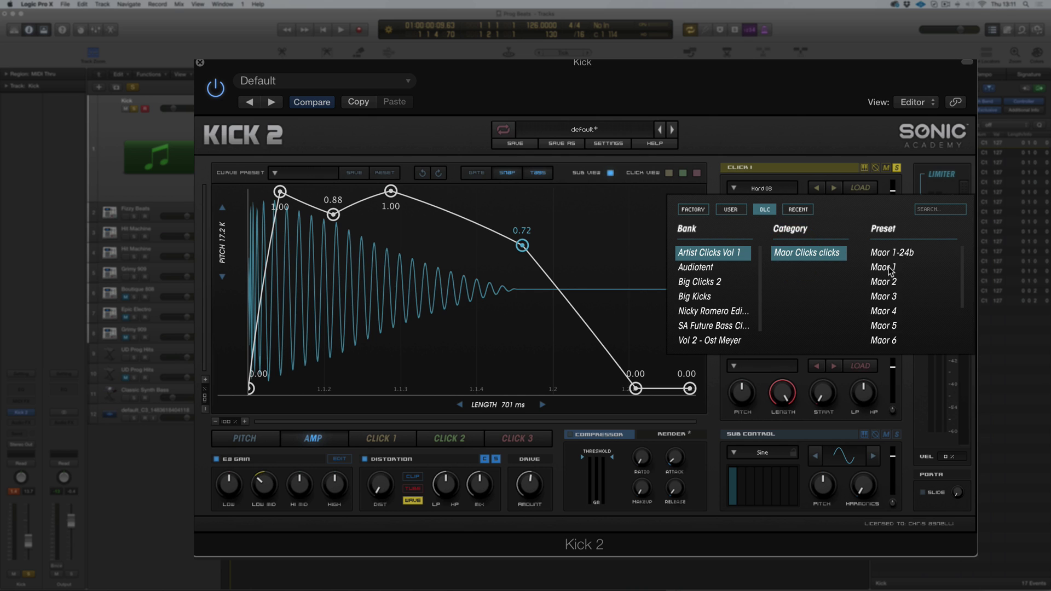
scroll(886, 310, "down", 2)
left_click(895, 328)
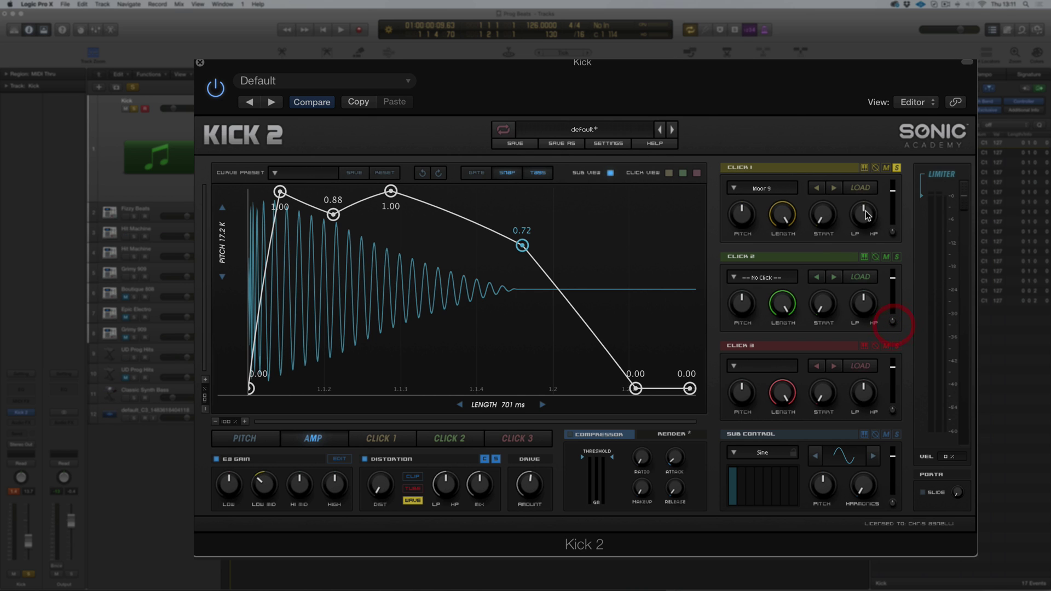
left_click(833, 187)
left_click(833, 188)
Examine the factory, user and DLC sections of Click 1's sample browser, closing it without choosing another sample.
left_click(755, 189)
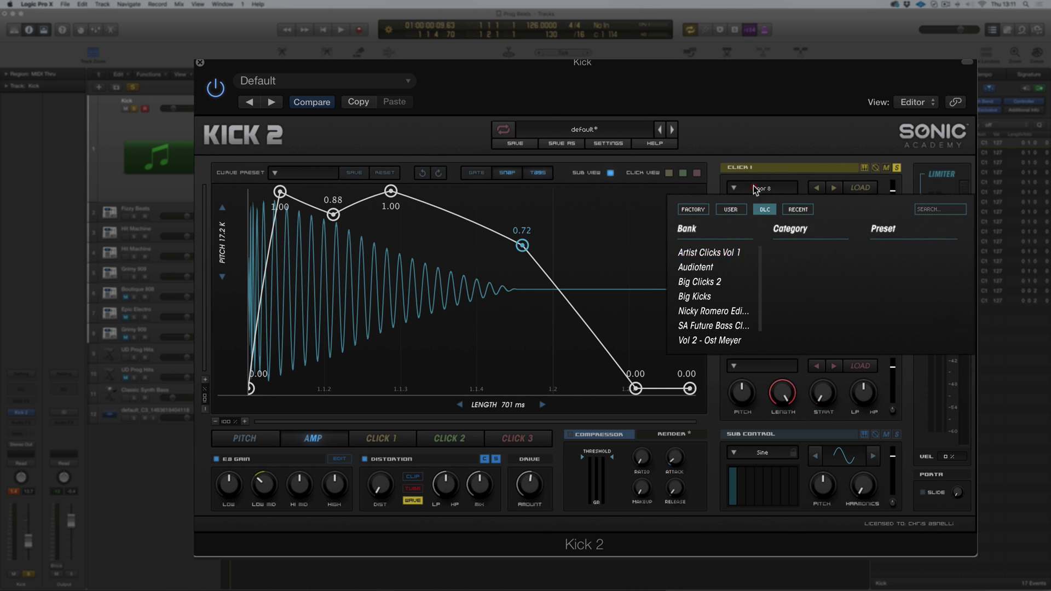
left_click(693, 210)
scroll(704, 254, "down", 3)
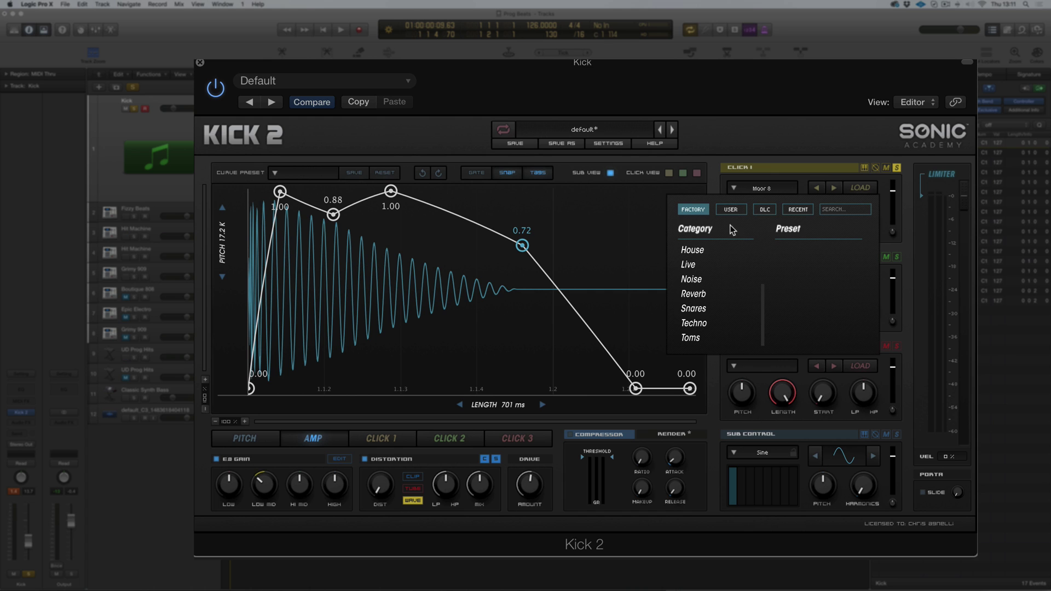
left_click(763, 211)
left_click(731, 210)
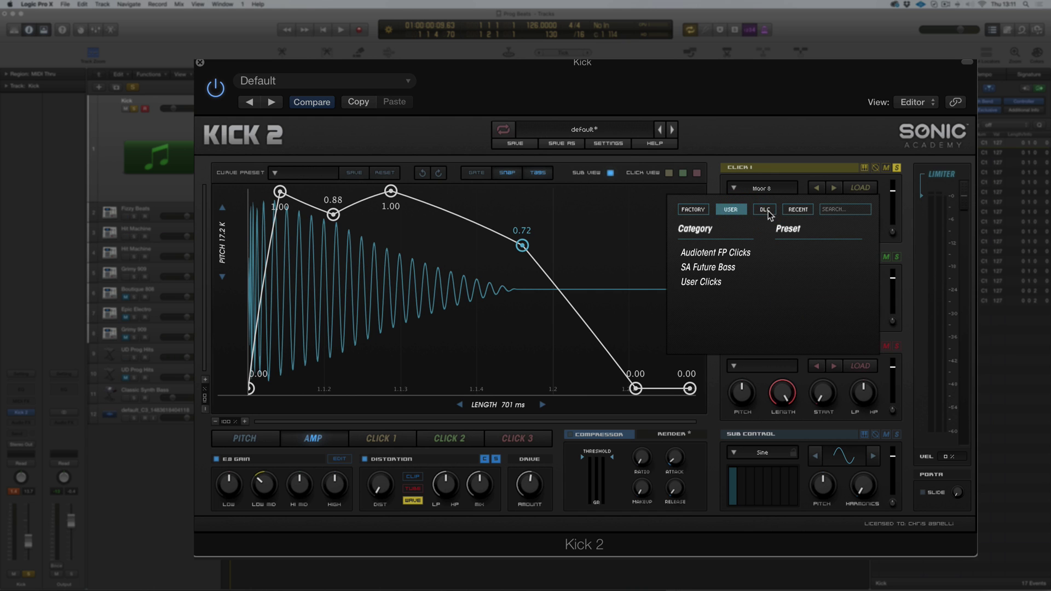
left_click(765, 210)
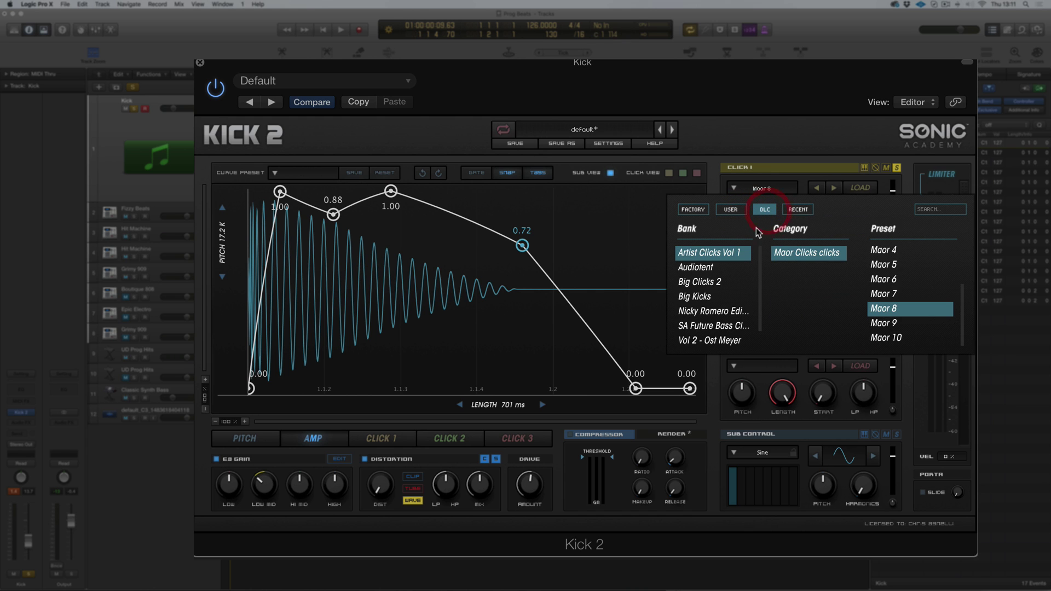
left_click(761, 157)
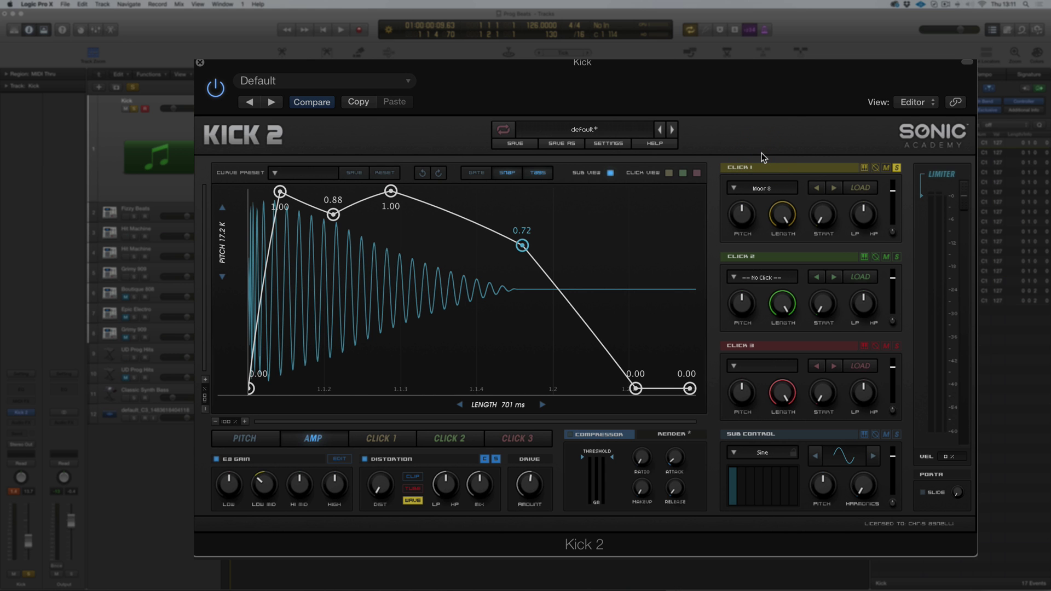
Load Retro Click 01.aif from disk into Click 1 again, cycling backward to Retro Click 30 and forward to Retro Click 02.
left_click(860, 187)
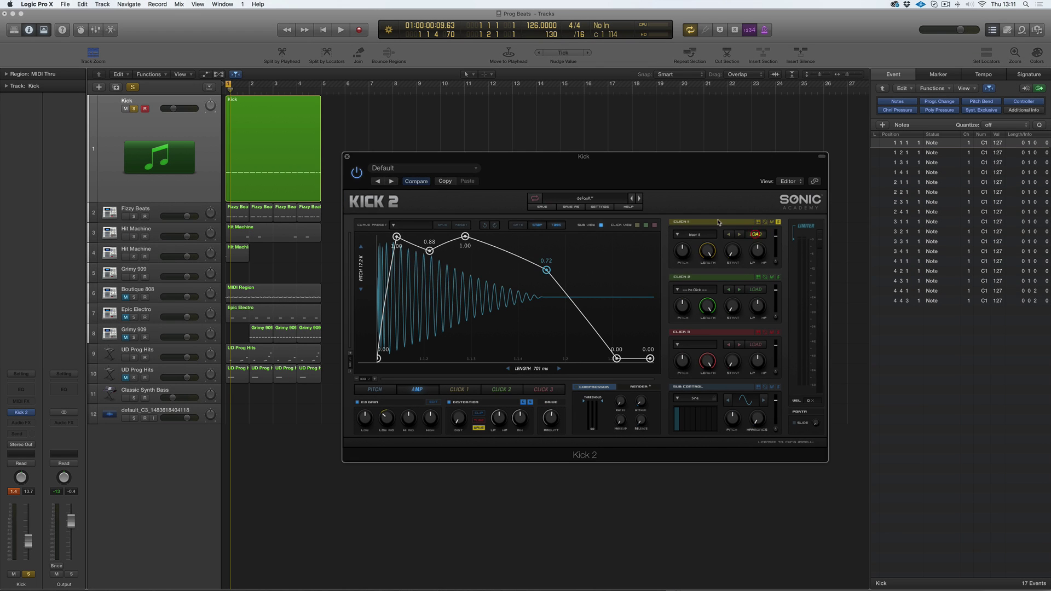
left_click(417, 140)
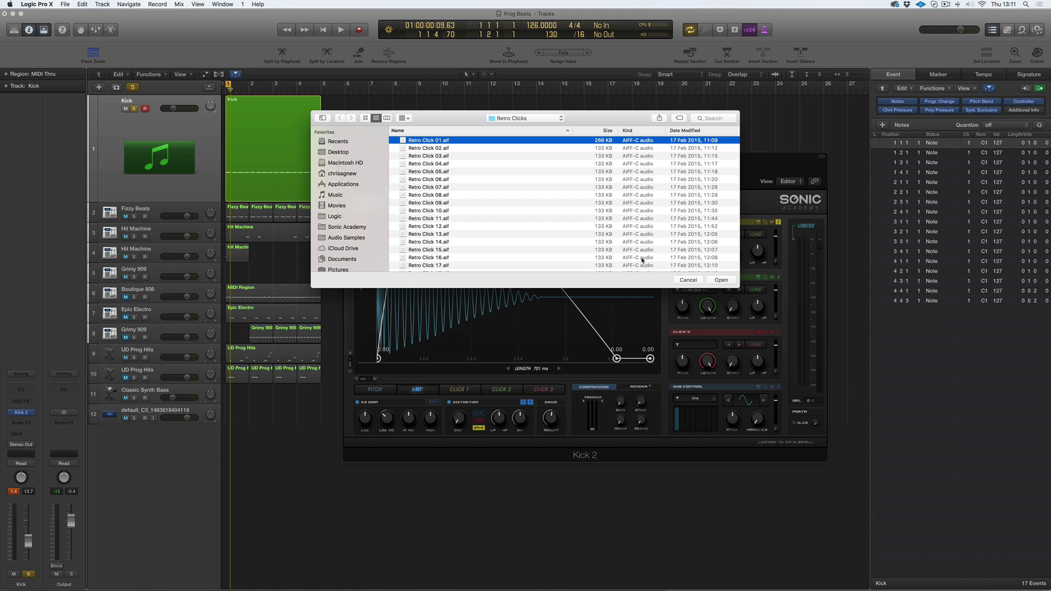
left_click(723, 280)
left_click(729, 233)
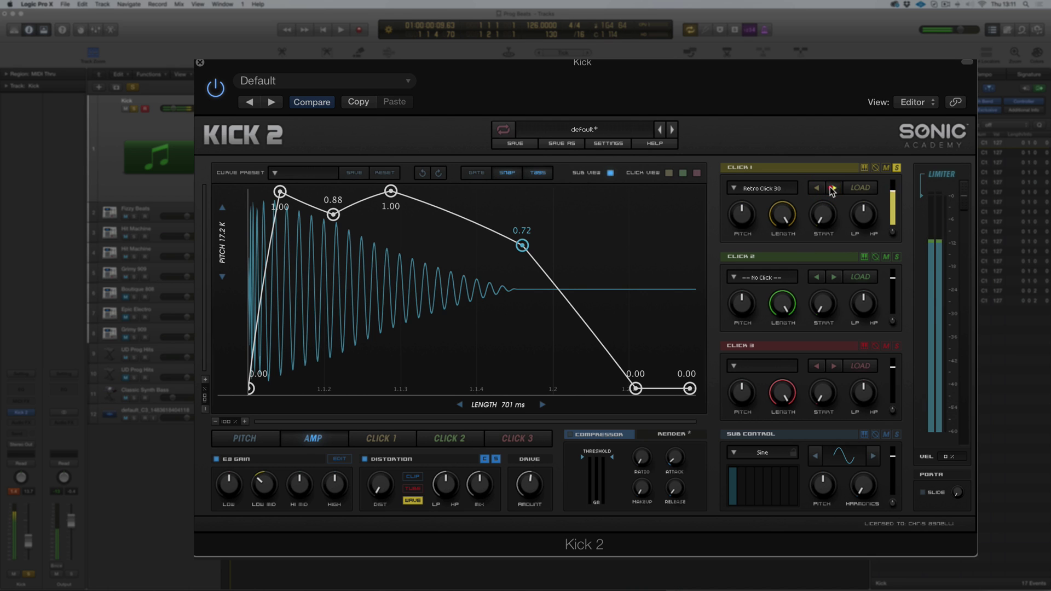
left_click(832, 189)
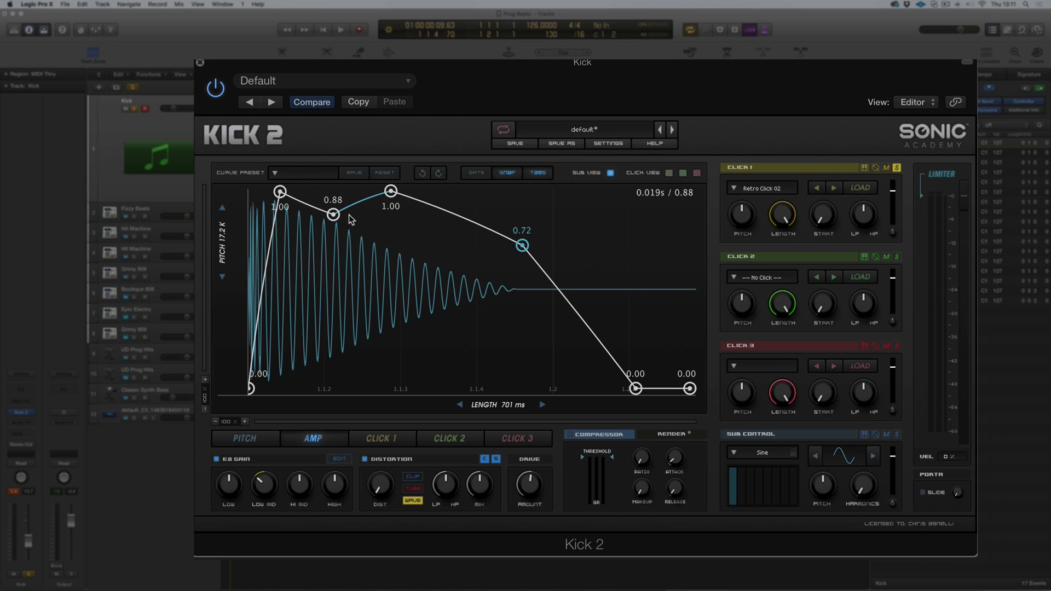
Reload the default kick preset and save its amp curve as Basic Curve in the User Curves category.
left_click(503, 129)
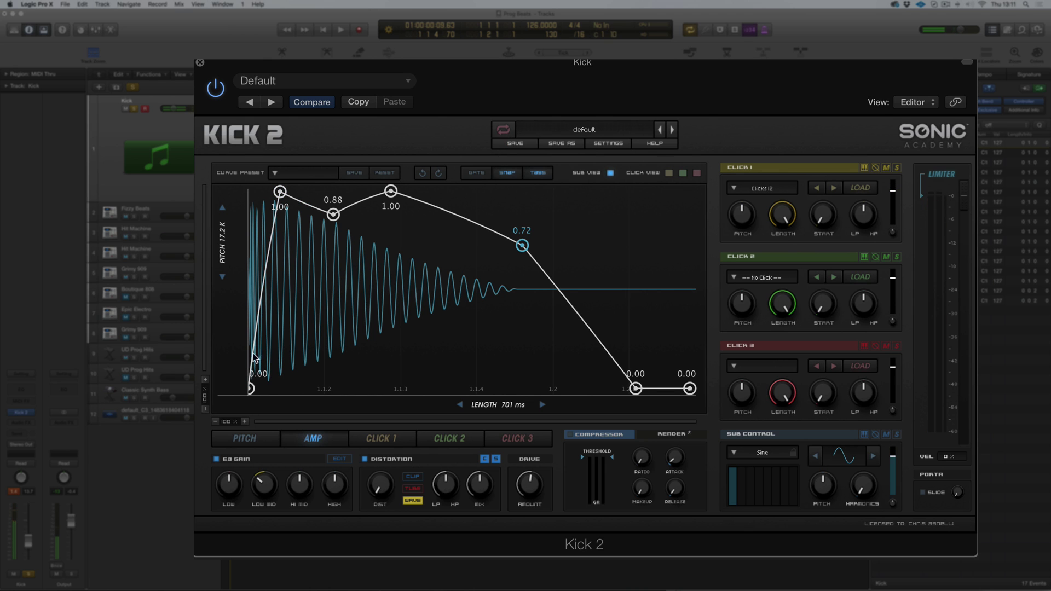
left_click(275, 174)
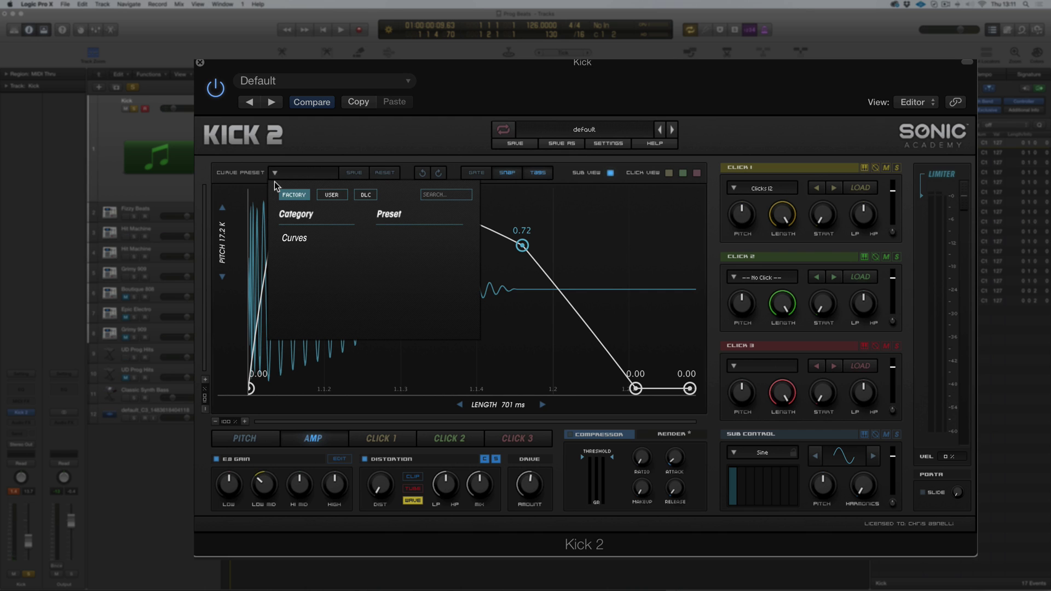
left_click(355, 173)
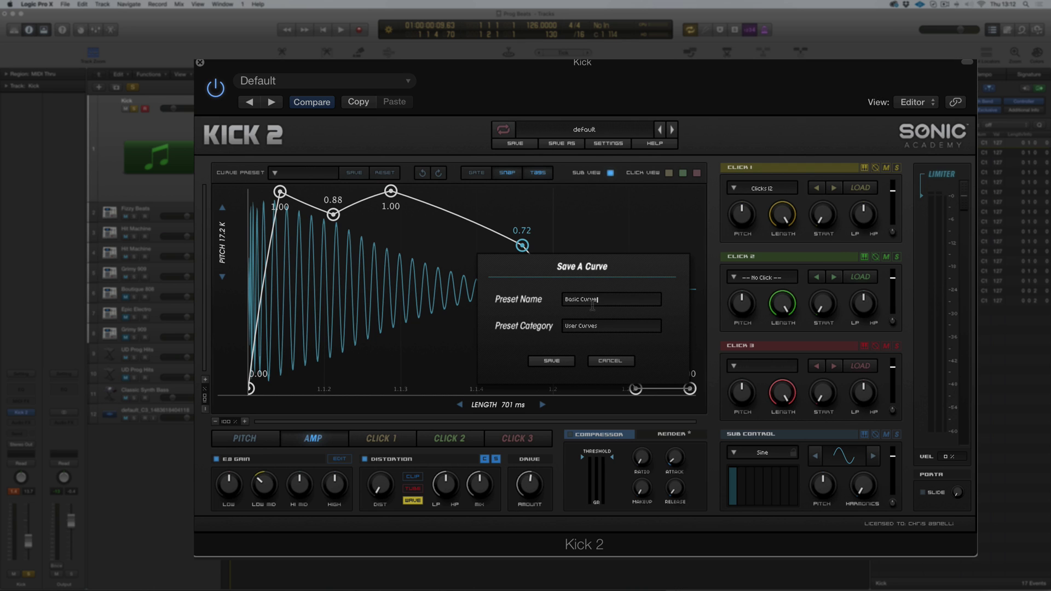
left_click(551, 360)
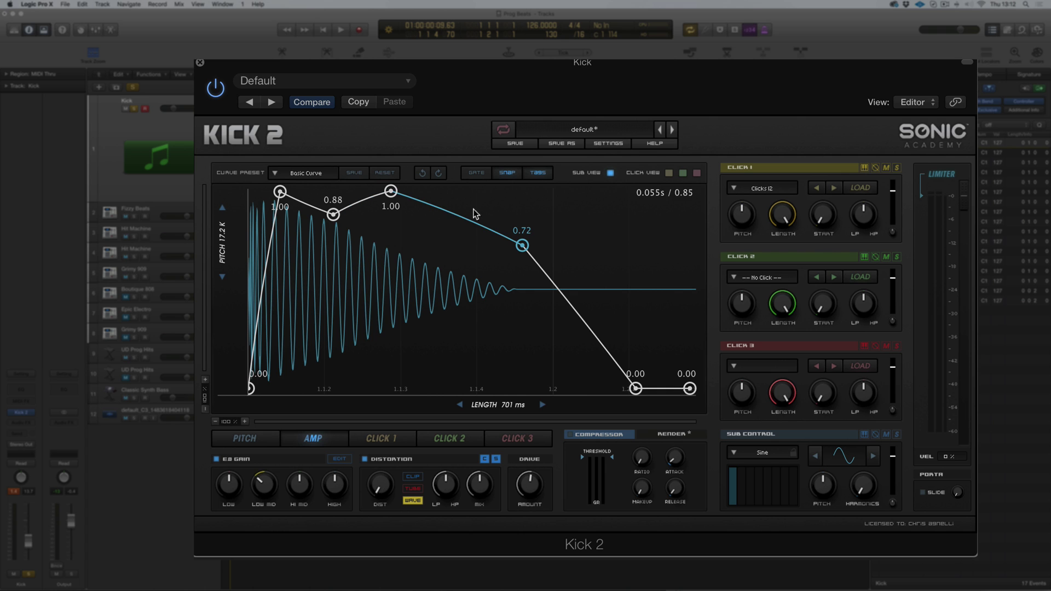
Load the factory Analog kick preset TR809 02 and apply the factory Default curve to its amp envelope.
left_click(591, 131)
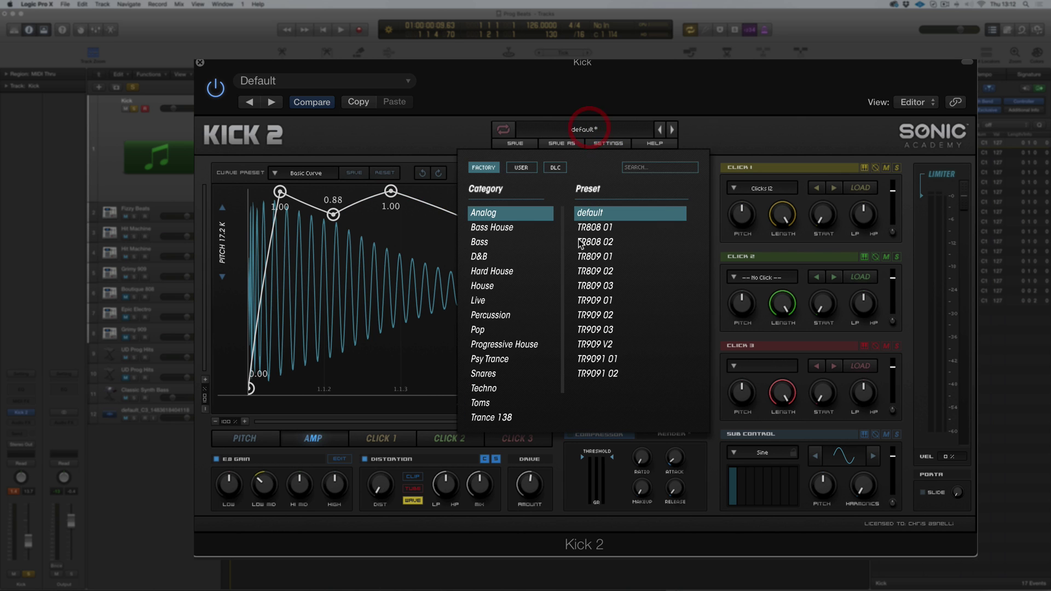
left_click(584, 272)
left_click(306, 179)
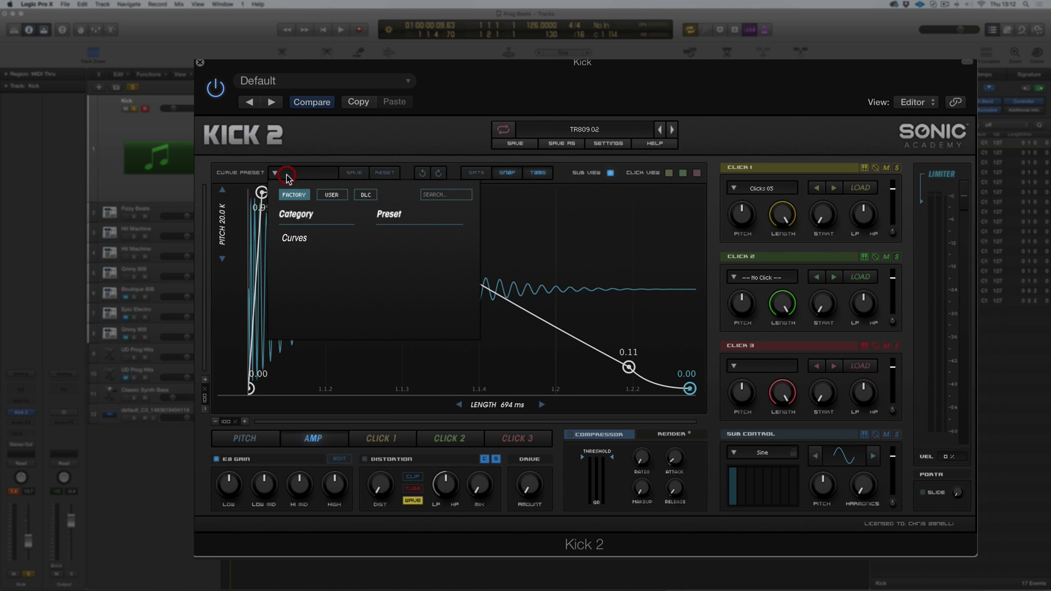
left_click(292, 240)
left_click(405, 239)
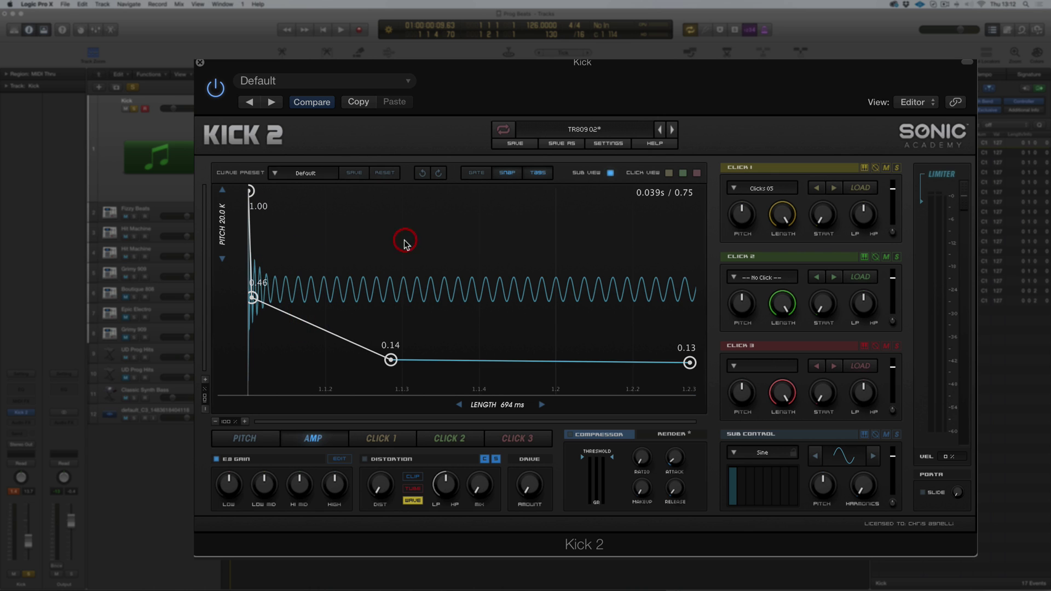
Apply the saved Basic Curve from the User Curves category to the amp envelope.
left_click(289, 175)
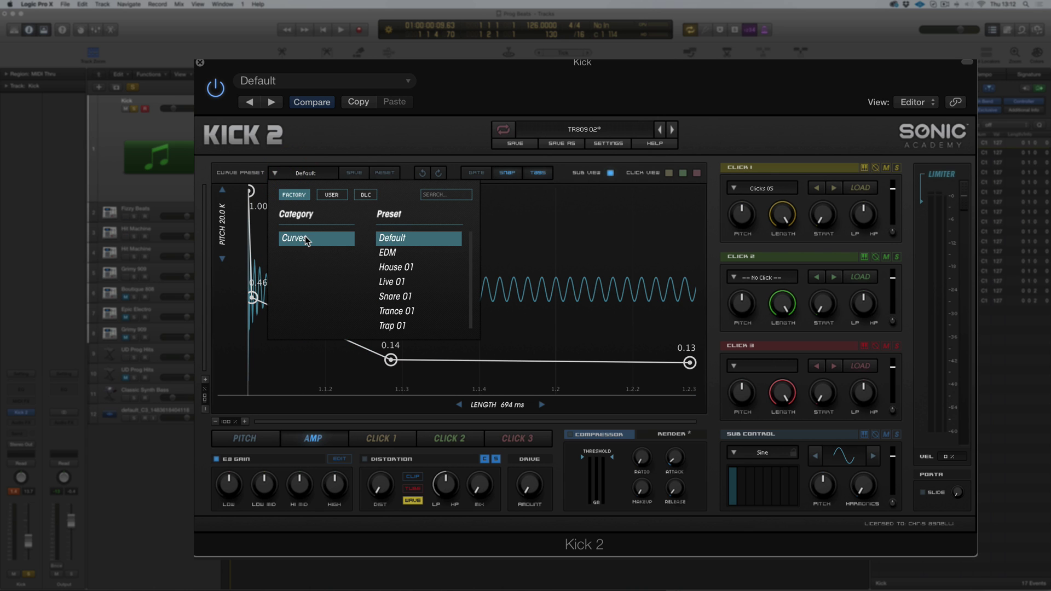
left_click(331, 194)
left_click(303, 239)
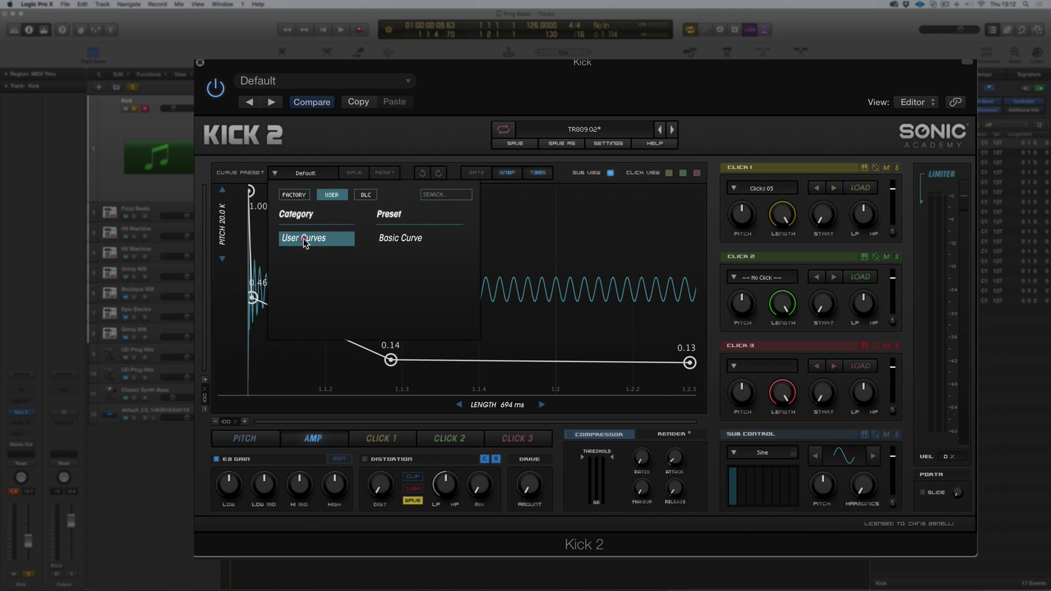
left_click(385, 236)
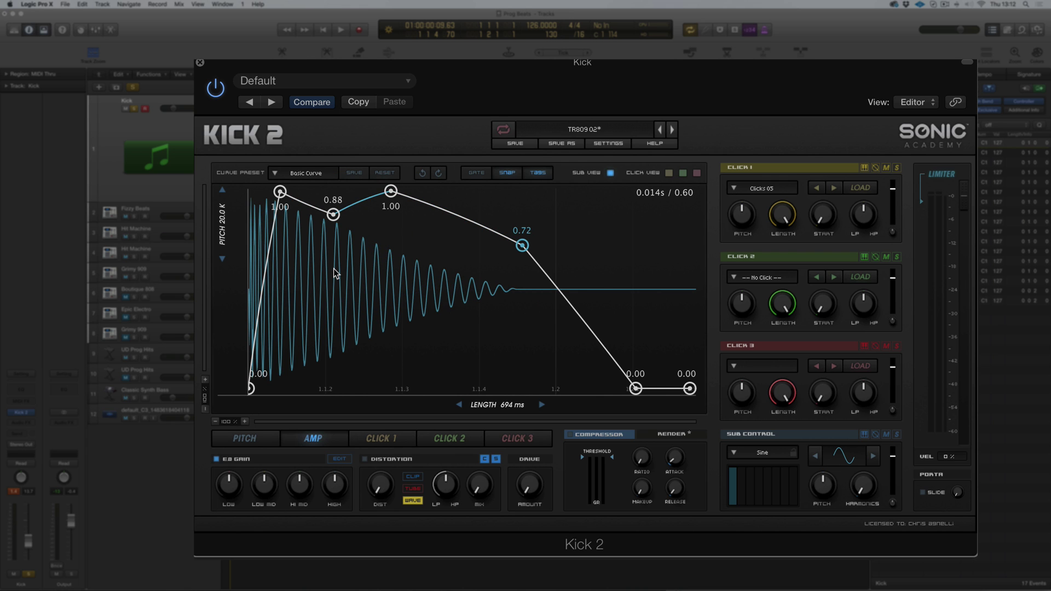
Load the DLC kick preset Ost Meyer DH 06 from Vol 2 - Ost & Meyer, category House & Nu Disco.
left_click(570, 129)
left_click(555, 168)
left_click(501, 227)
left_click(508, 315)
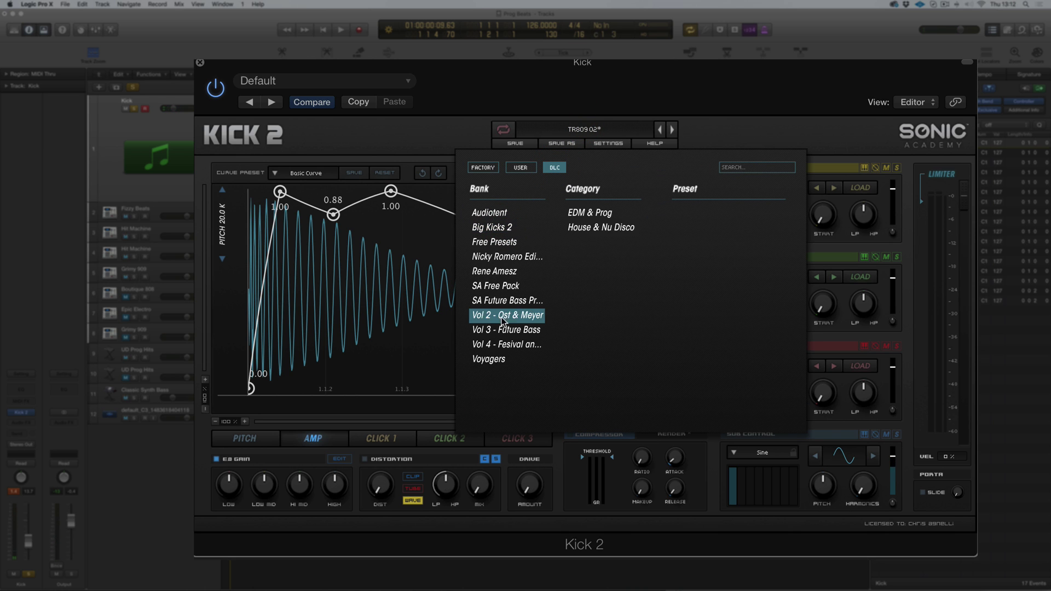
left_click(612, 228)
left_click(694, 285)
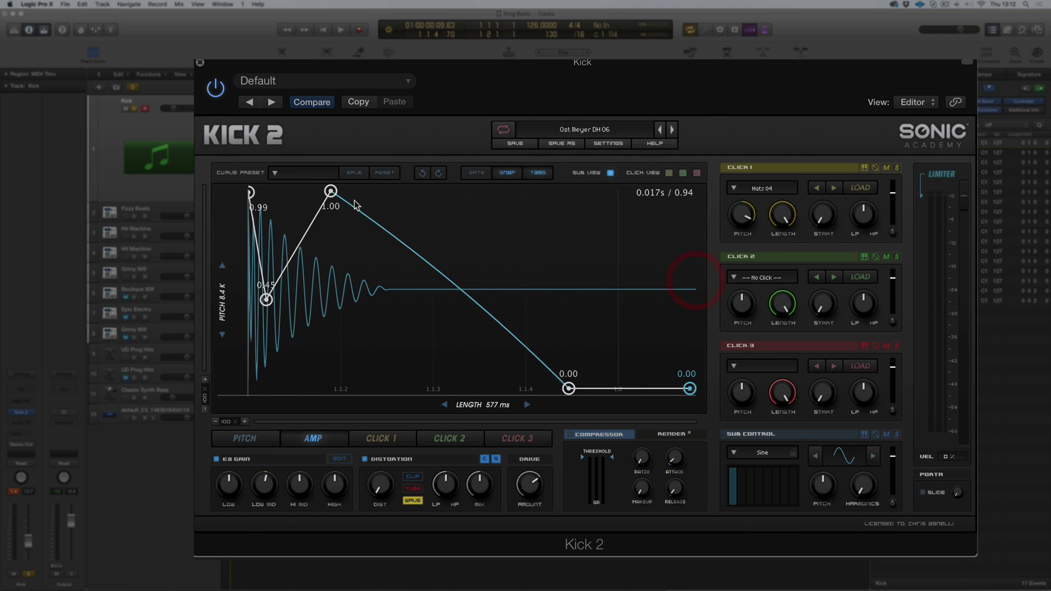
Apply the saved Basic Curve from the User Curves category to this preset's amp envelope.
left_click(283, 175)
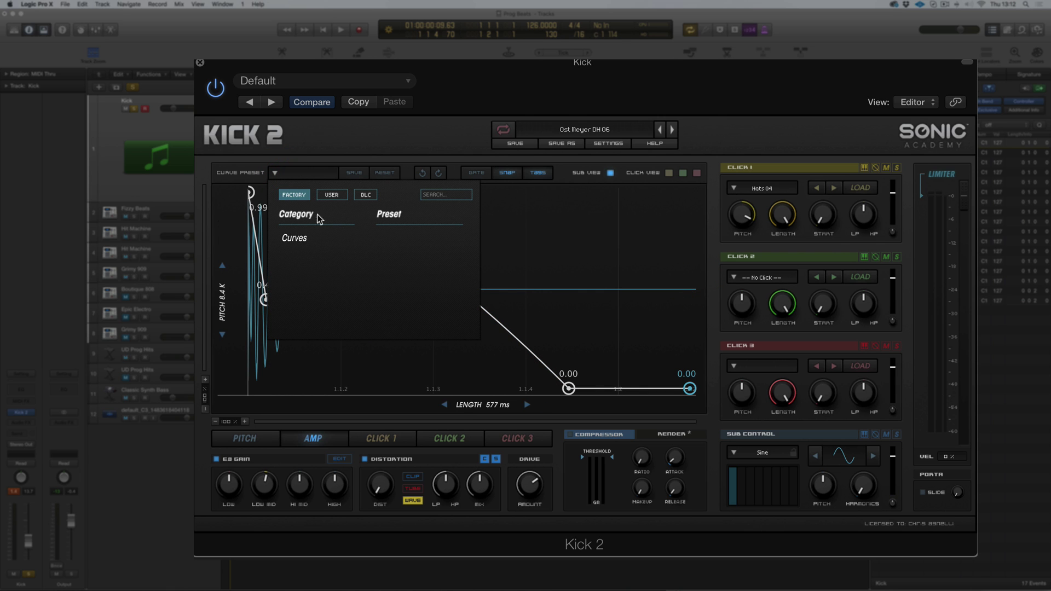
left_click(332, 195)
left_click(299, 239)
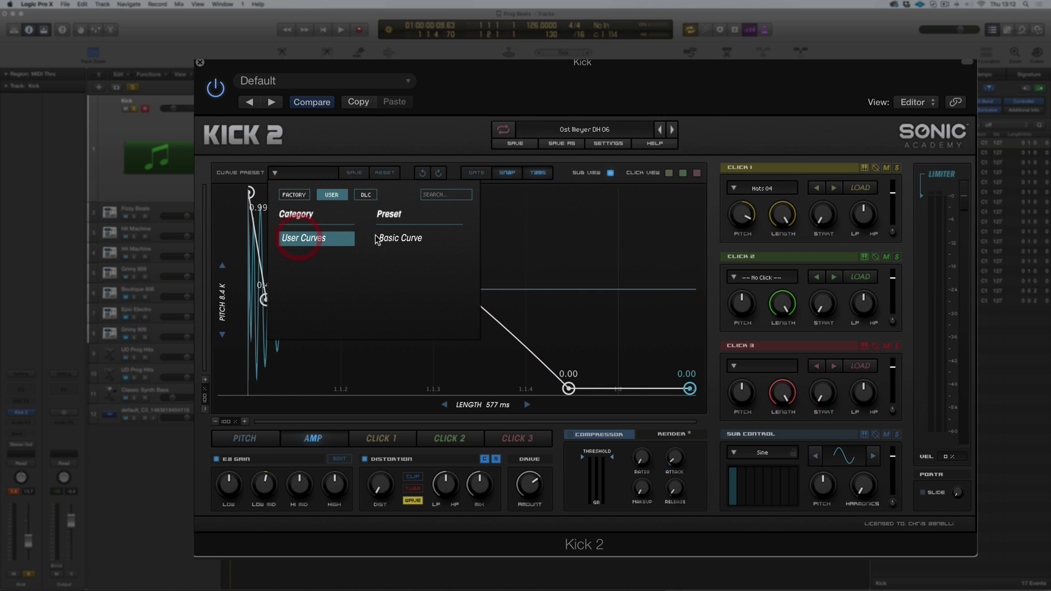
left_click(410, 240)
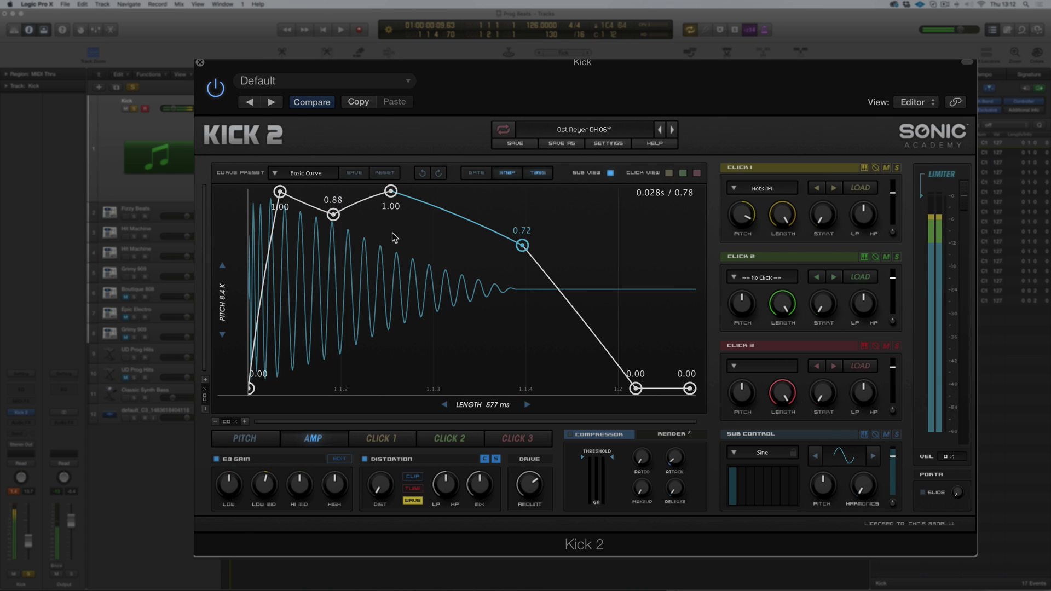
Open the amp EQ for editing, enable the green high-mid band and boost it about 8.5 dB near 1242 Hz.
left_click(335, 457)
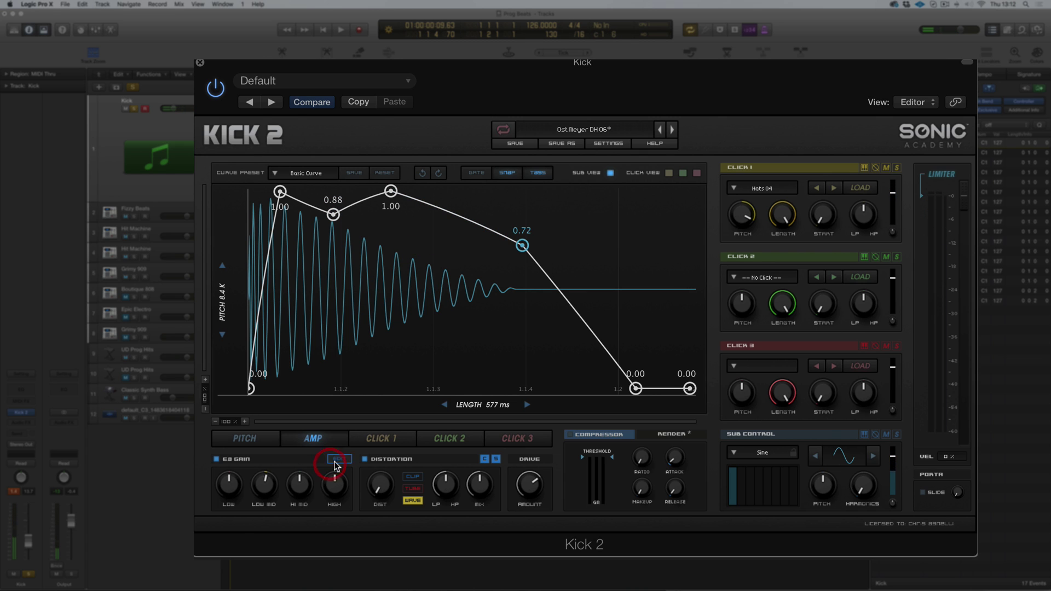
left_click(275, 173)
left_click(650, 280)
left_click(527, 235)
left_click(541, 349)
left_click(656, 350)
mouse_move(504, 268)
left_mouse_down()
mouse_move(506, 249)
mouse_move(519, 246)
left_mouse_up()
Enable the EQ's outer bands, cutting the highs about 7.3 dB at 6737 Hz and the lows about 15 dB at 35 Hz.
left_click(657, 347)
left_click_drag(605, 269, 623, 288)
left_click(317, 347)
left_click_drag(307, 270, 288, 317)
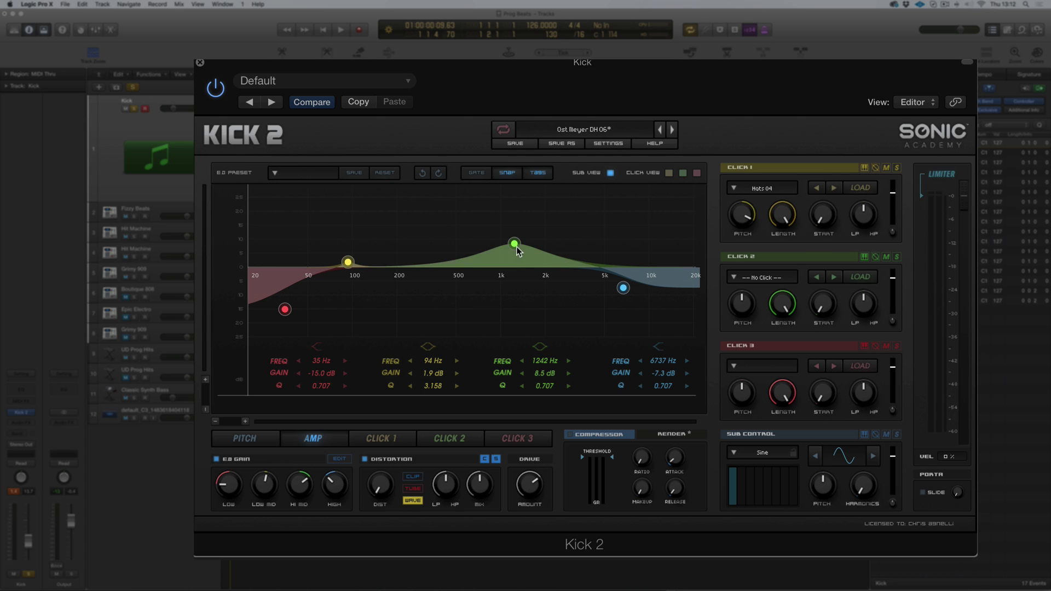
Adjust the mid bands to about 4.3 dB at 107 Hz and 4.2 dB at 1261 Hz, and save the EQ as Basic EQ in User EQ.
left_click_drag(516, 246, 518, 258)
left_click_drag(348, 263, 356, 255)
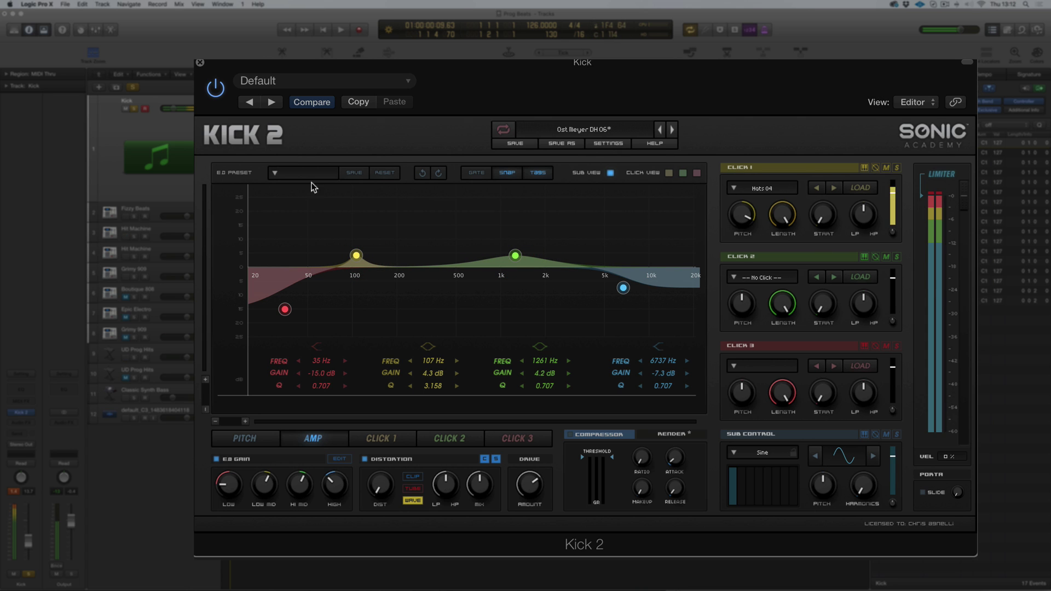
left_click(353, 173)
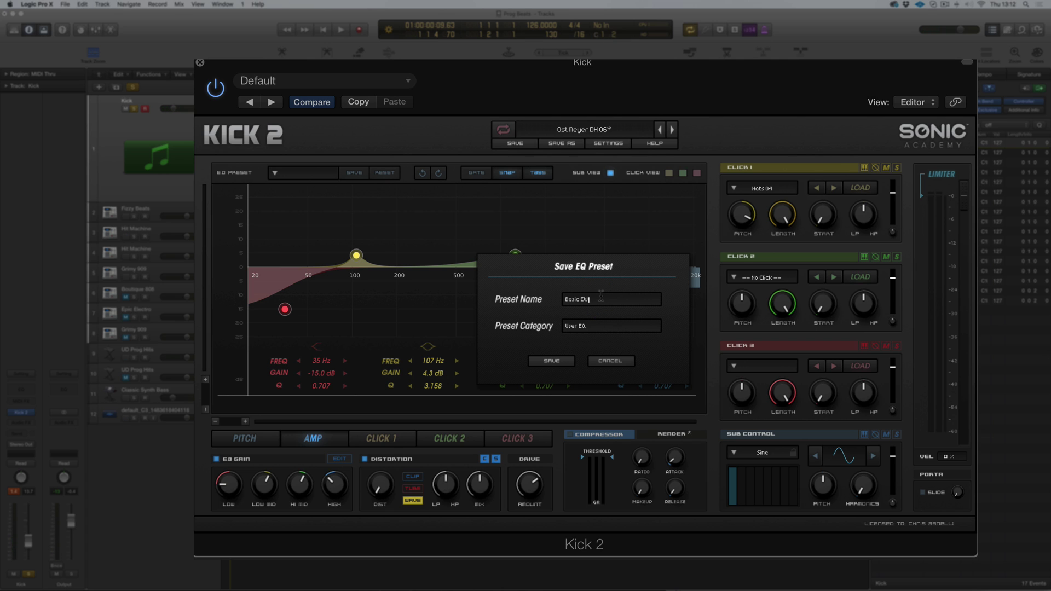
left_click(563, 361)
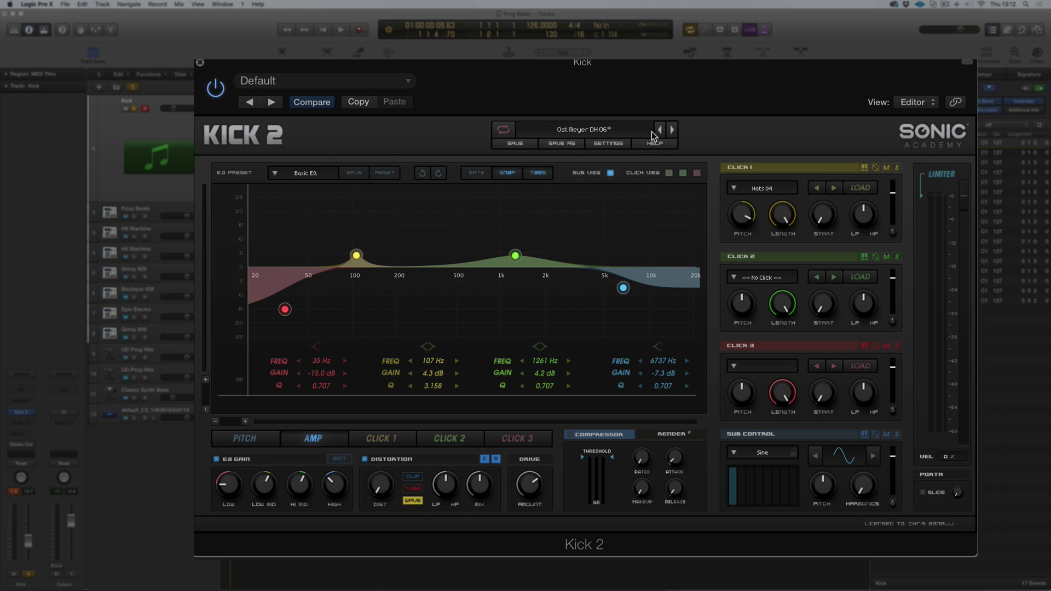
Advance through the Ost & Meyer presets to Ost Meyer DH 09.
left_click(673, 129)
left_click(672, 129)
left_click(672, 129)
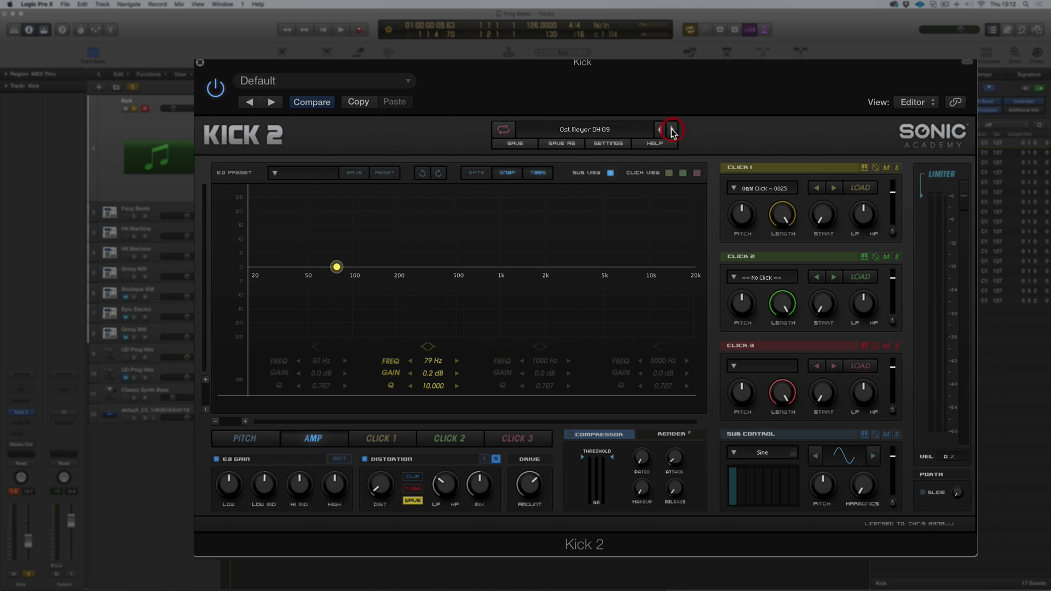
Apply the saved Basic EQ preset from the User EQ category to the amp EQ.
left_click(298, 174)
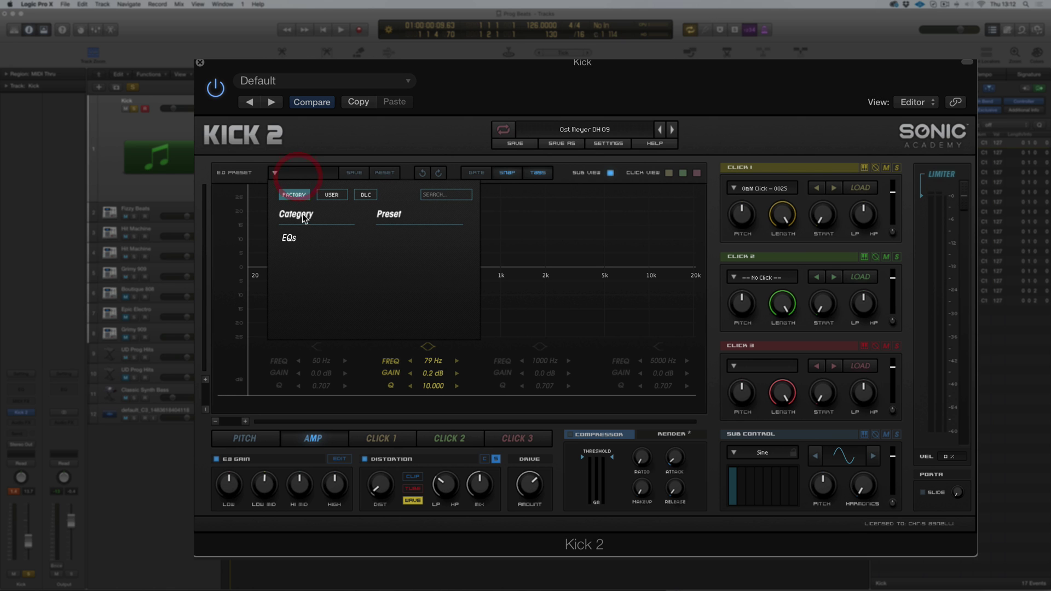
left_click(324, 194)
left_click(290, 236)
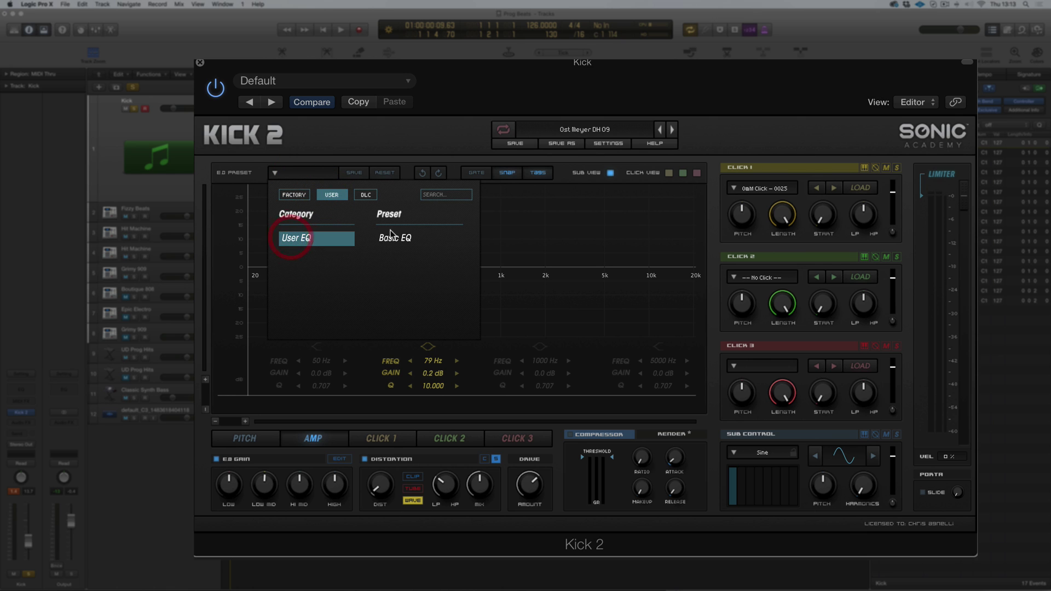
left_click(393, 242)
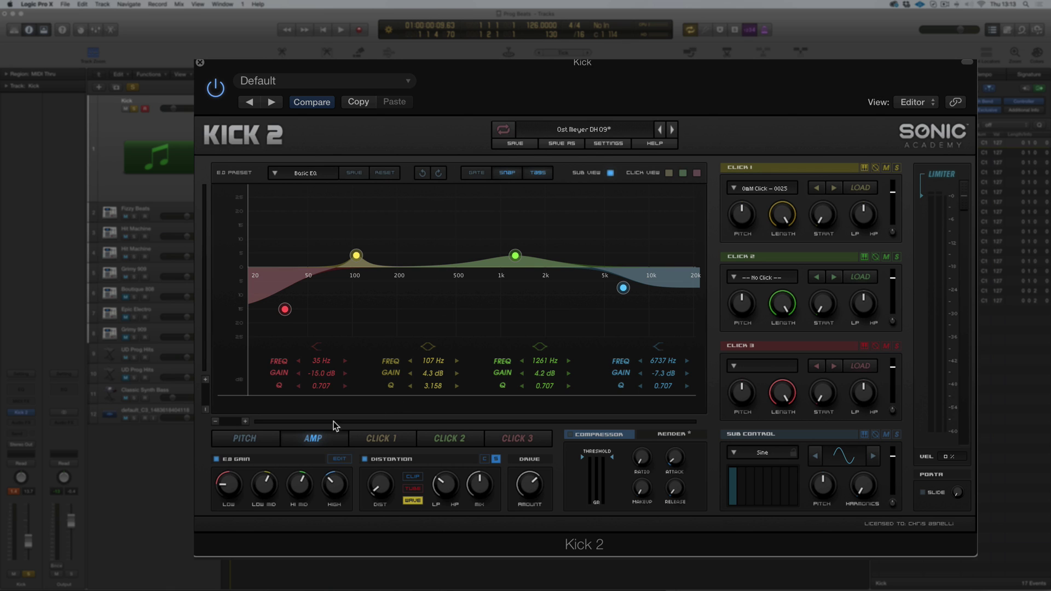
Return to the amp envelope, toggle the distortion's C routing and its neighbour, and raise Dist and Mix to maximum.
left_click(331, 462)
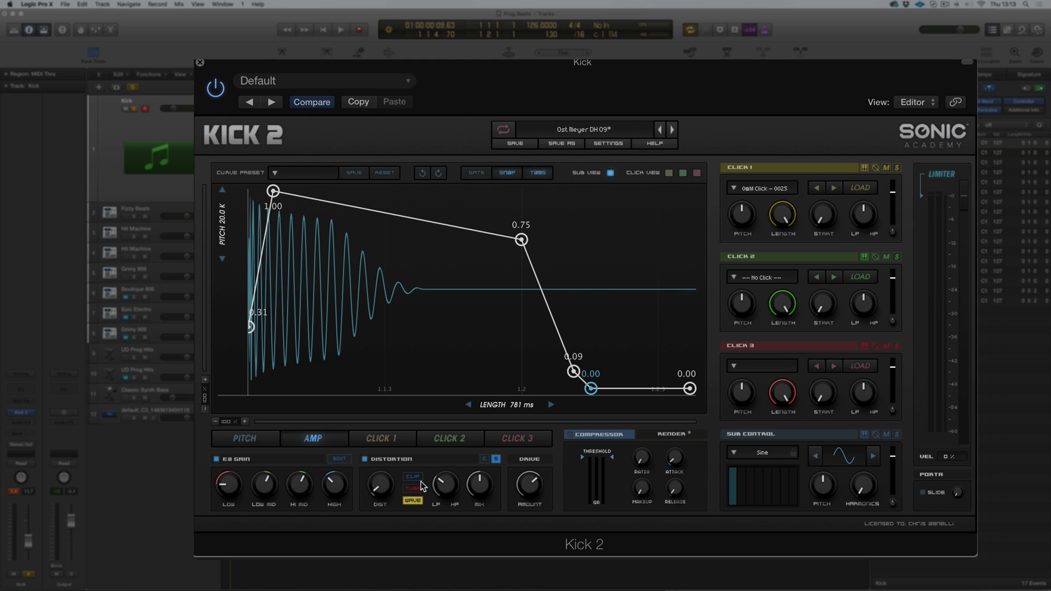
left_click(482, 460)
left_click(495, 461)
left_click(485, 461)
left_click_drag(379, 485, 394, 330)
left_click_drag(480, 488, 488, 346)
Audition the Tube and Clip distortion types, return to Wave, and leave only the C routing active.
left_click(411, 489)
left_click(412, 476)
left_click(412, 500)
left_click(485, 460)
left_click(496, 459)
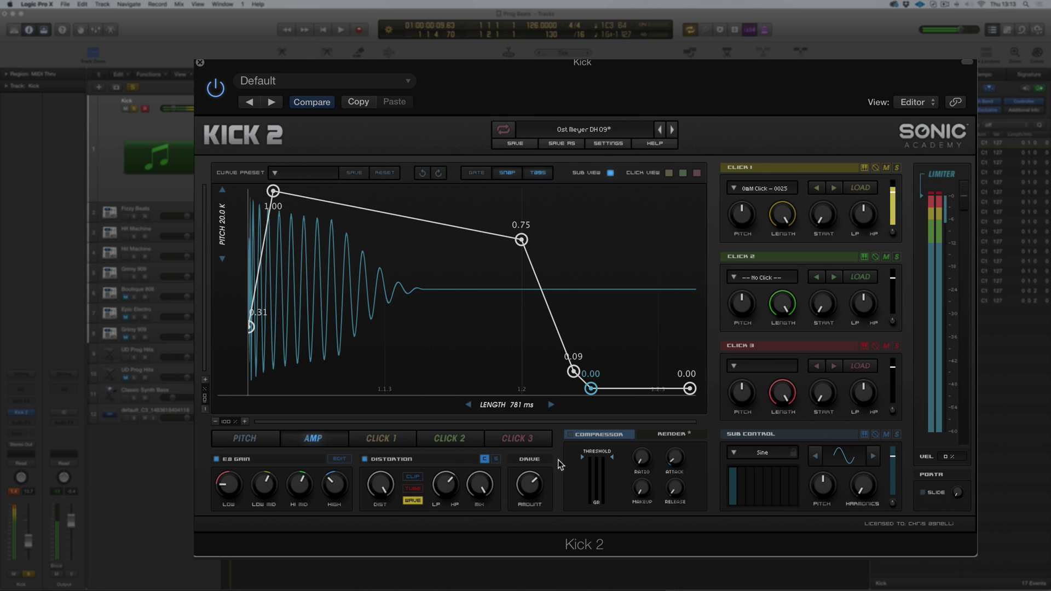
Load the factory Default kick preset from the Analog category.
left_click(592, 129)
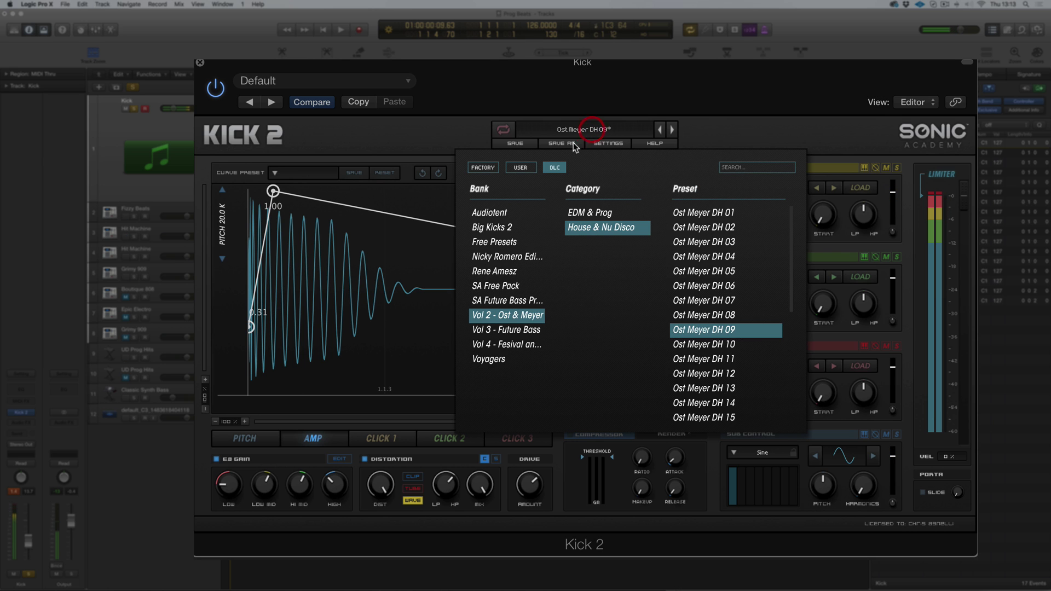
left_click(484, 167)
left_click(493, 213)
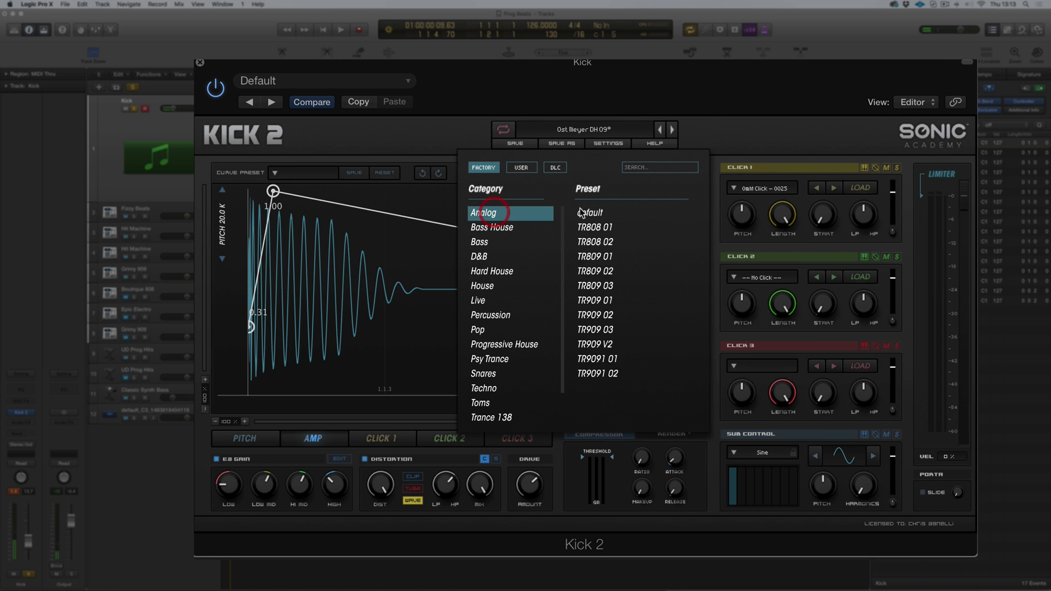
left_click(581, 213)
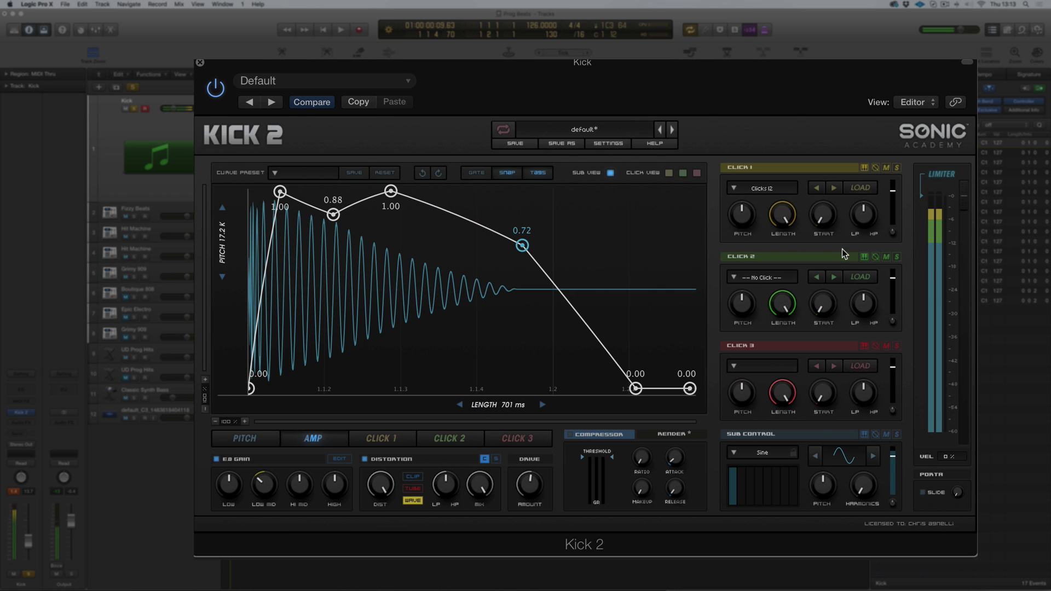
Toggle the distortion's routing and its on/off state to compare the kick with and without it.
left_click(494, 461)
left_click(494, 461)
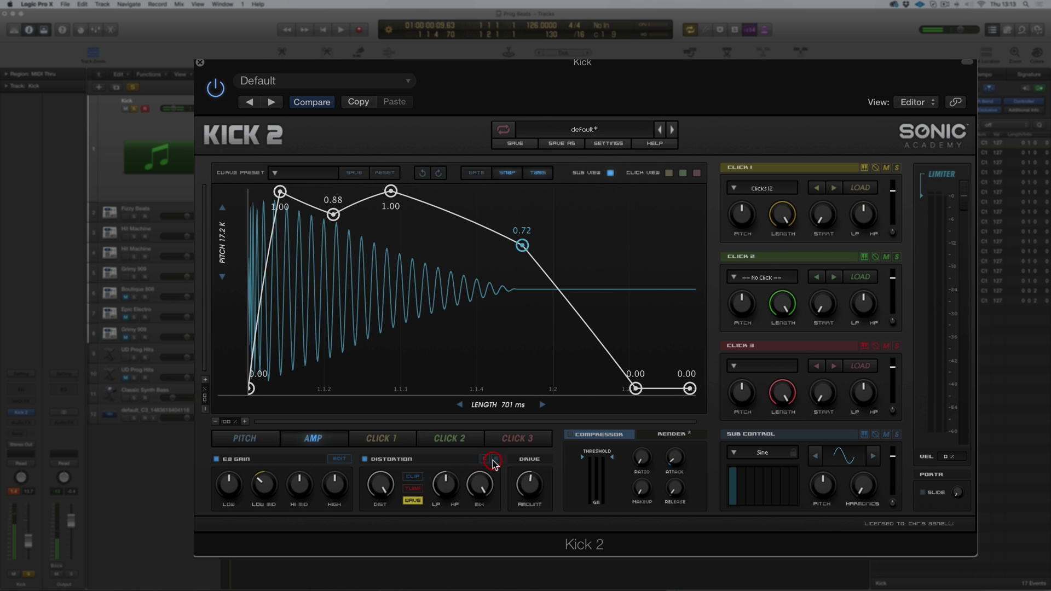
left_click(367, 460)
Try the compressor with a lower threshold and raised ratio and makeup gain, ending by reloading the default preset.
left_click(571, 437)
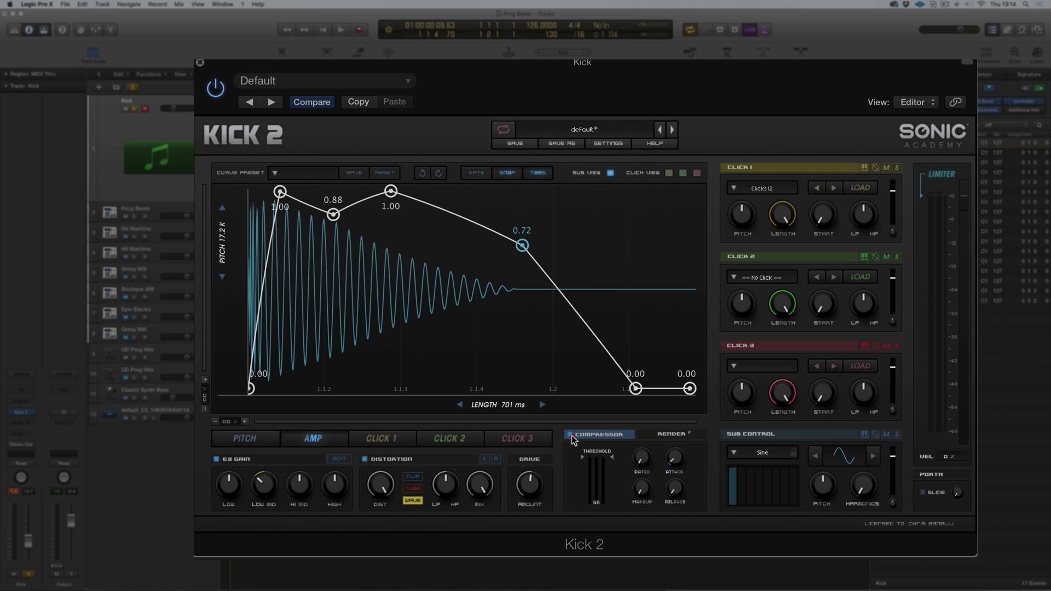
left_click(571, 437)
left_click_drag(582, 457, 581, 483)
left_click_drag(642, 455, 641, 411)
left_click_drag(642, 488, 658, 391)
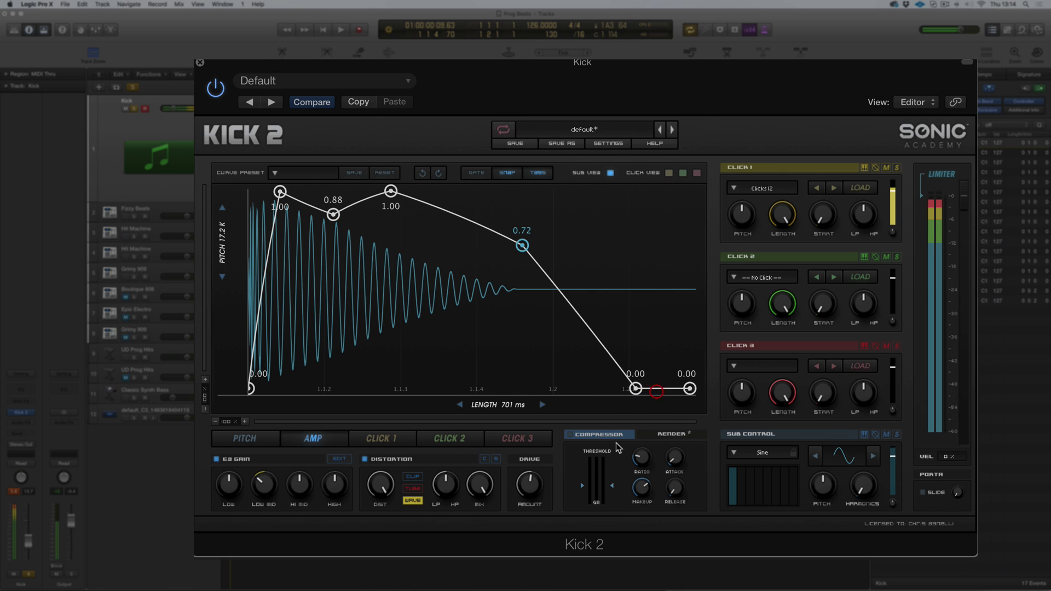
left_click(571, 435)
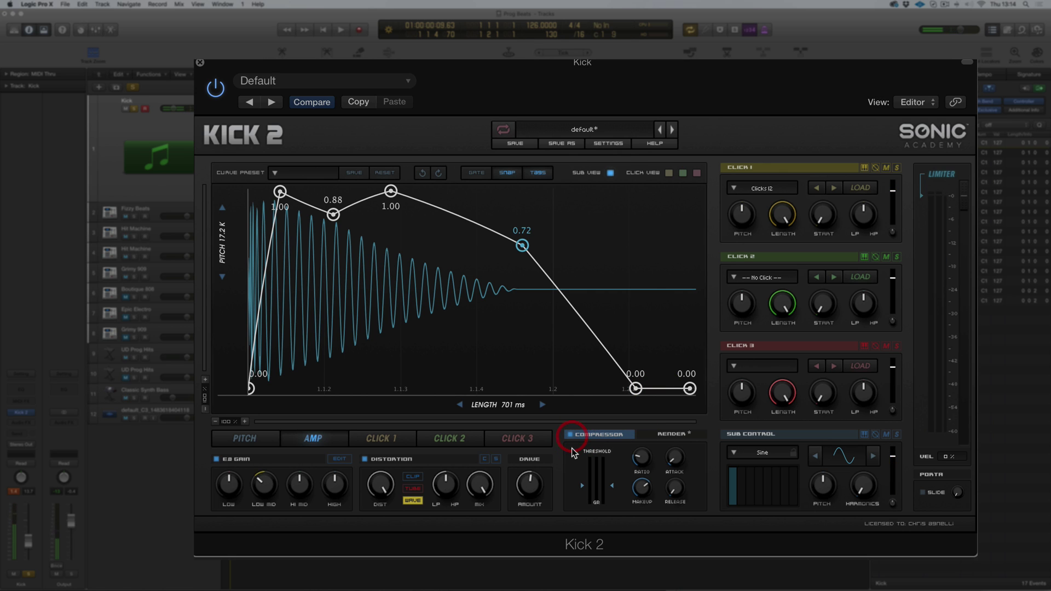
left_click_drag(641, 482, 634, 495)
left_click(504, 130)
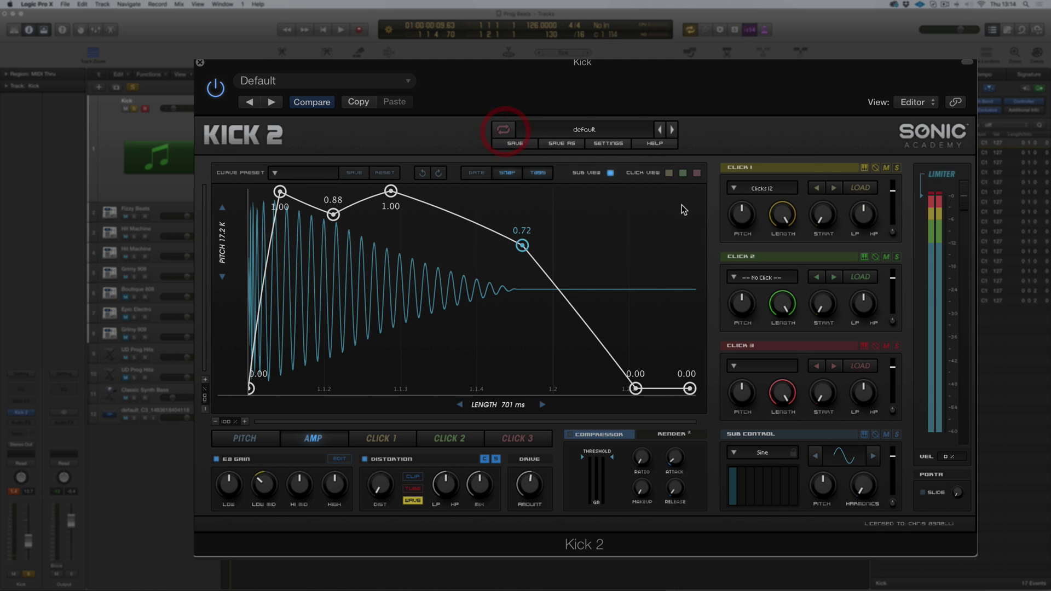
Vary the velocity sensitivity, bring it back to 0%, and set it to 100%.
mouse_move(947, 457)
left_mouse_down()
mouse_move(973, 441)
mouse_move(966, 454)
left_mouse_up()
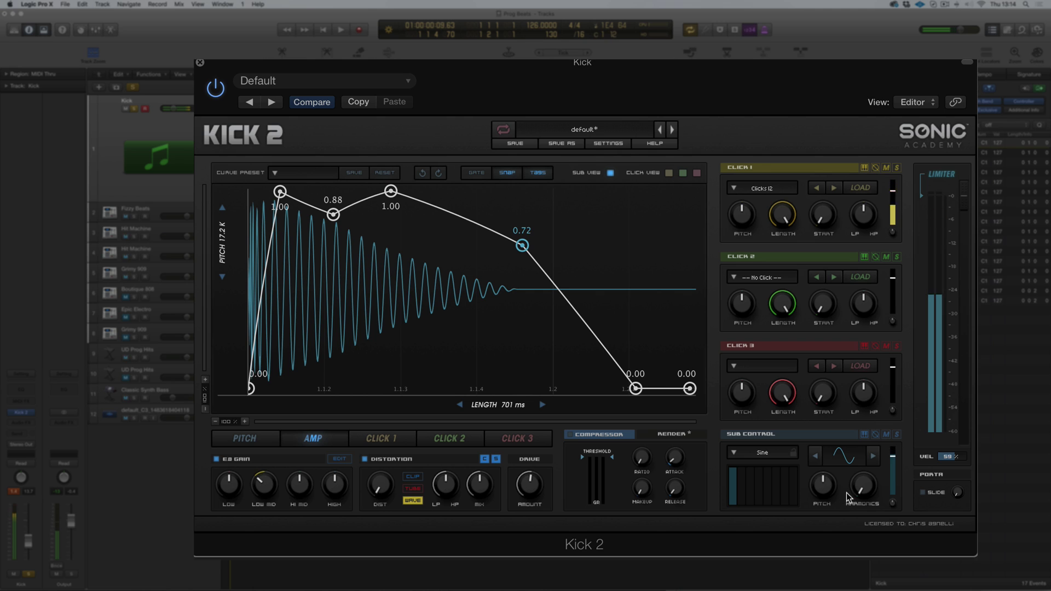
left_click_drag(951, 456, 827, 446)
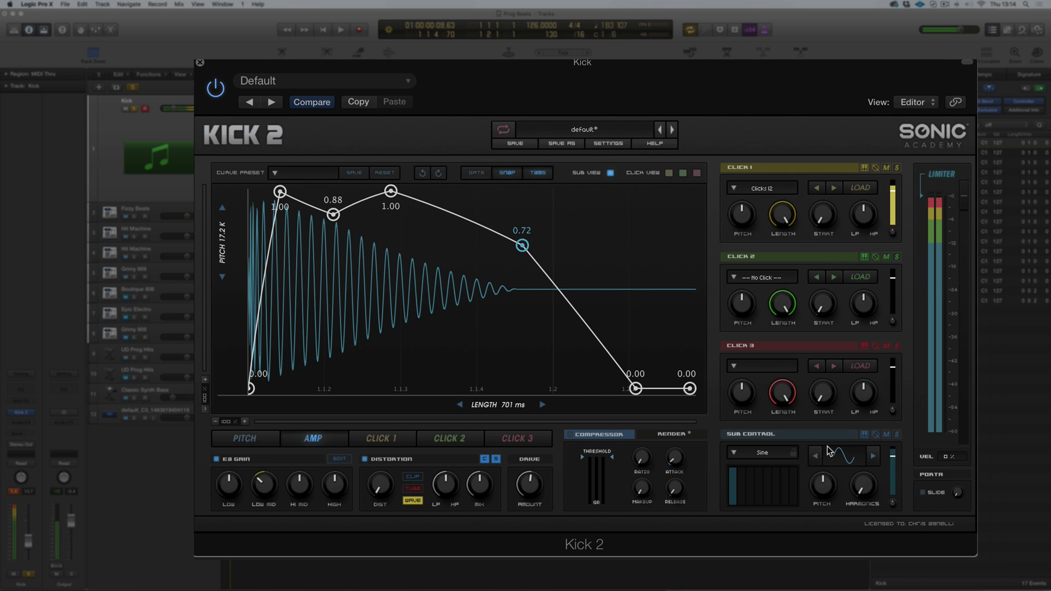
left_click_drag(950, 456, 999, 455)
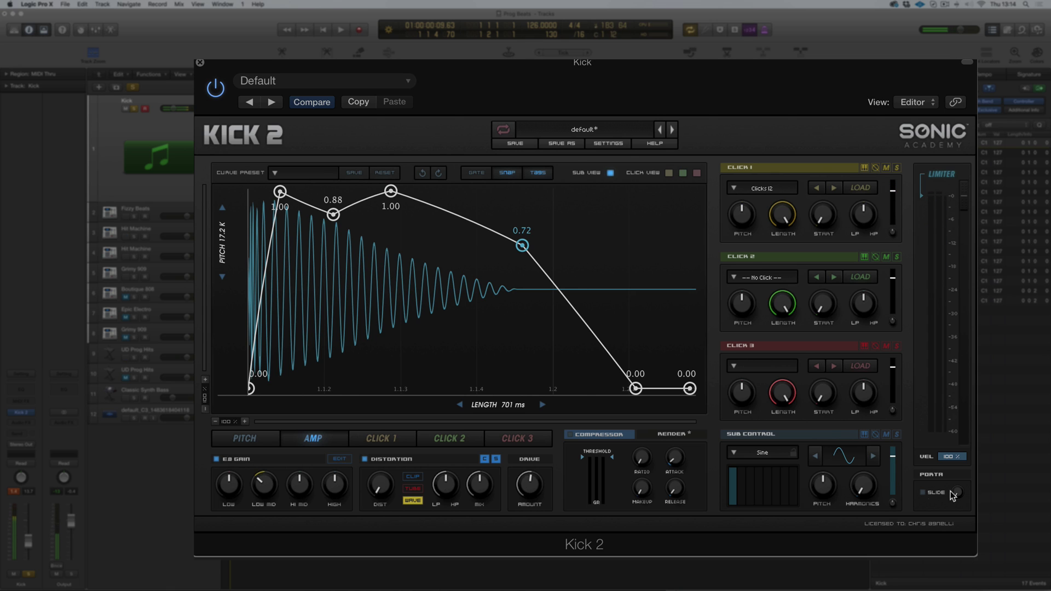
Enable portamento slide and raise its time.
left_click(922, 492)
left_click_drag(955, 493, 968, 446)
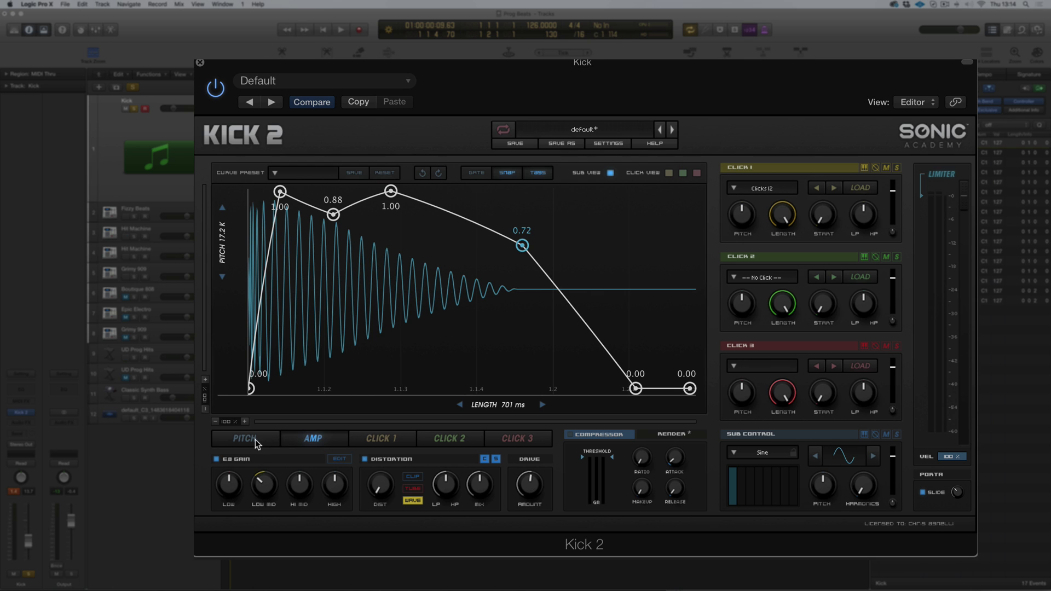
Flatten the amp envelope by deleting its middle points and the early 0.00 point, and raising the 0.72 point to 1.00.
double_click(332, 214)
left_click_drag(510, 245, 624, 192)
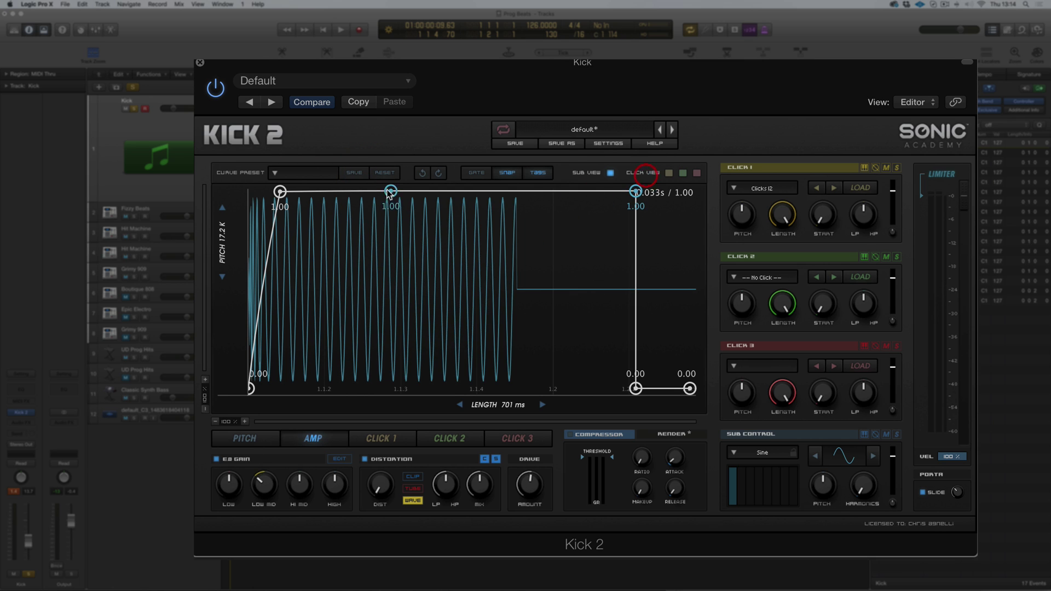
double_click(636, 388)
Lengthen the kick to about 2187 ms, mute Click 1, and lower the amp envelope's last high point to about 0.97.
left_click_drag(520, 405, 557, 395)
left_click(886, 167)
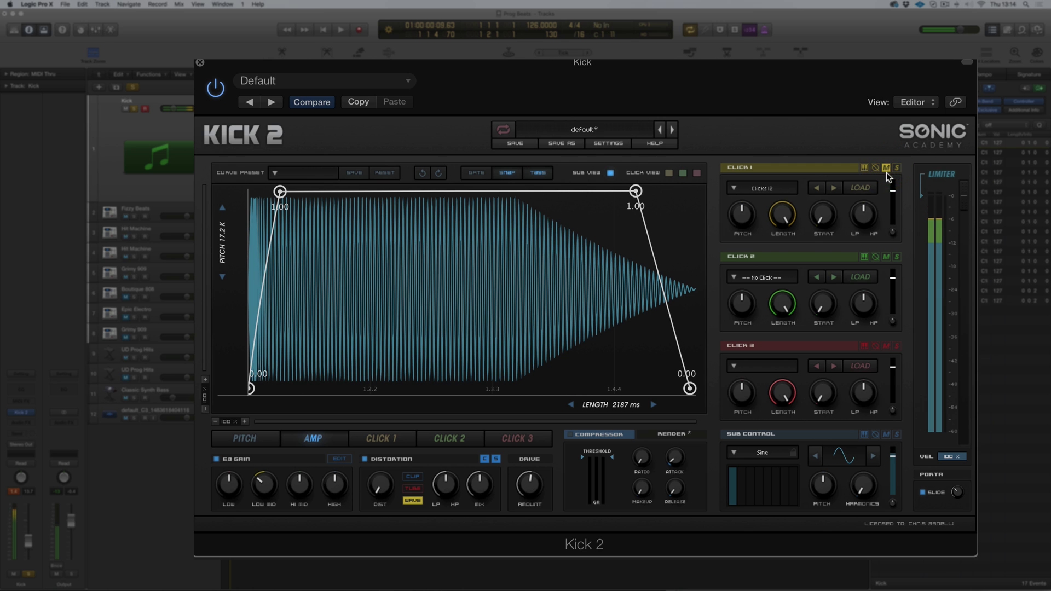
left_click_drag(636, 191, 631, 197)
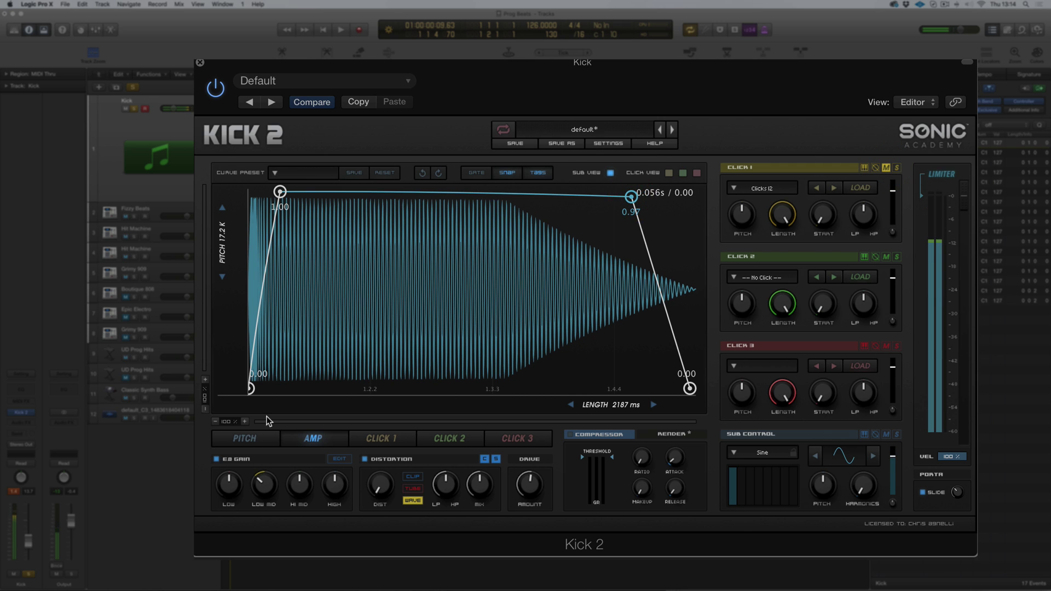
In the pitch envelope, move the 53 Hz point much earlier and down to about 49 Hz (G1).
left_click(244, 437)
mouse_move(252, 298)
left_mouse_down()
mouse_move(252, 272)
mouse_move(252, 300)
left_mouse_up()
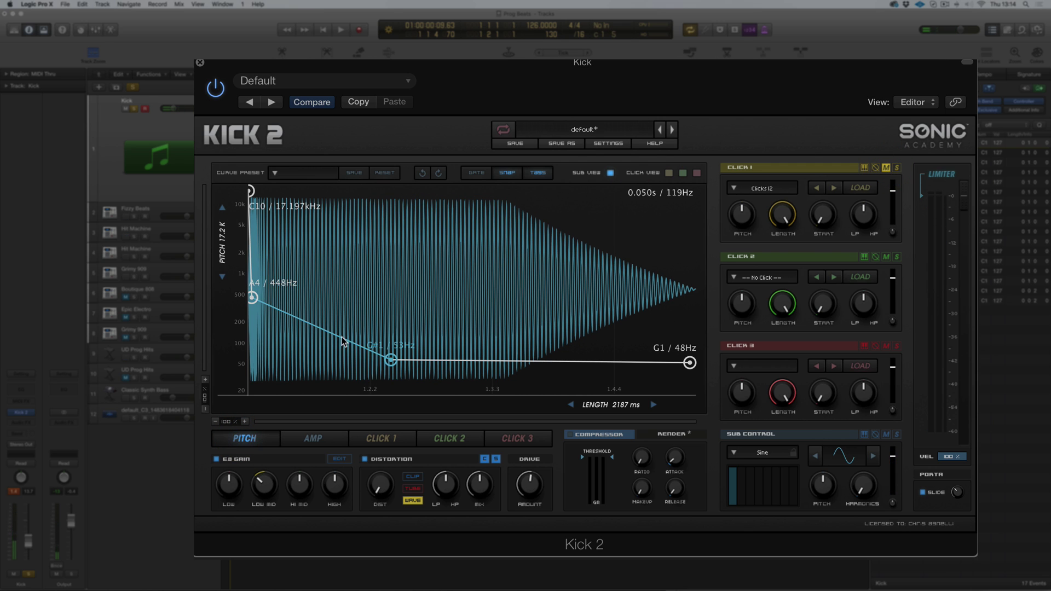
left_click_drag(391, 359, 270, 367)
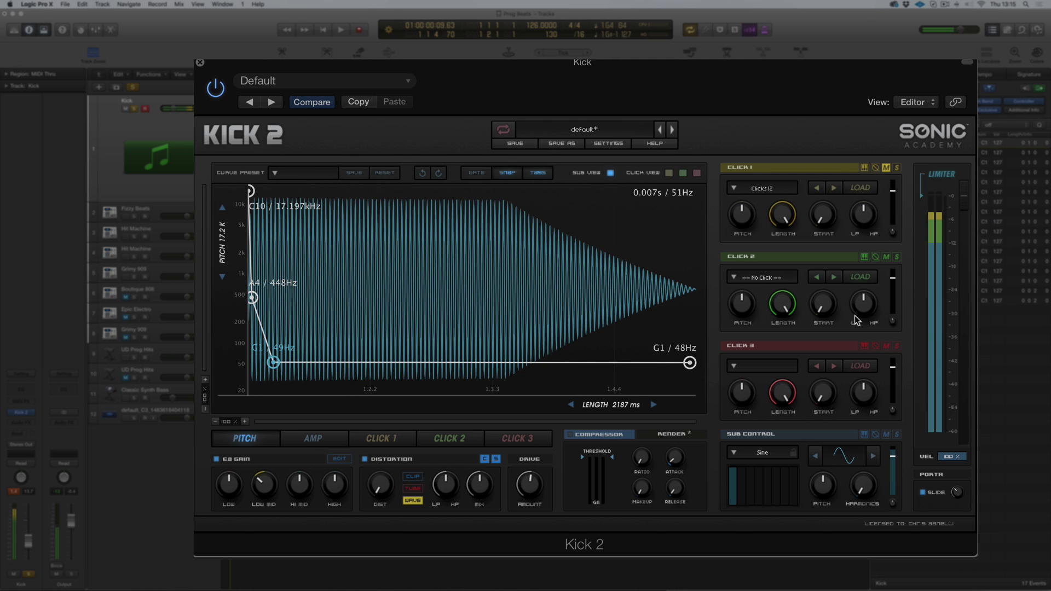
Turn on key tracking for the sub and lower the portamento slide time.
left_click(863, 437)
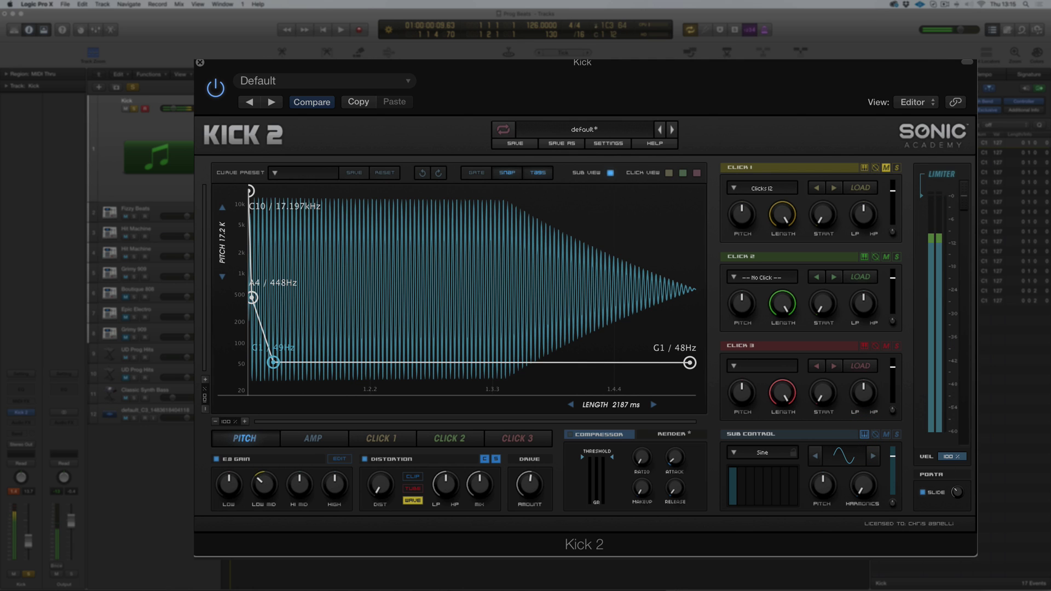
left_click_drag(957, 492, 945, 522)
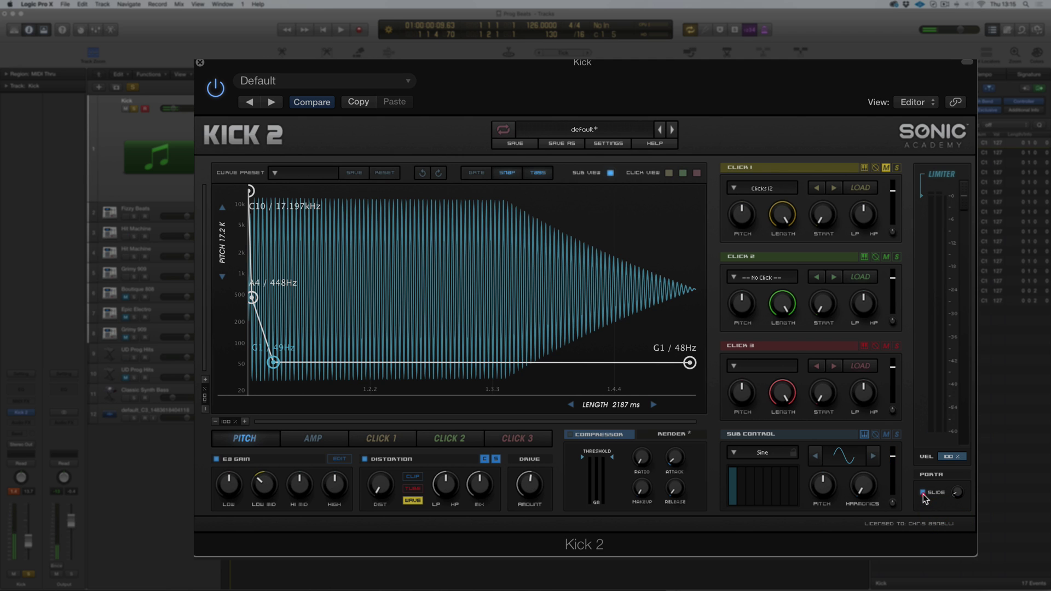
Compare the kick with portamento slide off and on, adjust the slide time, and leave slide on.
left_click(923, 492)
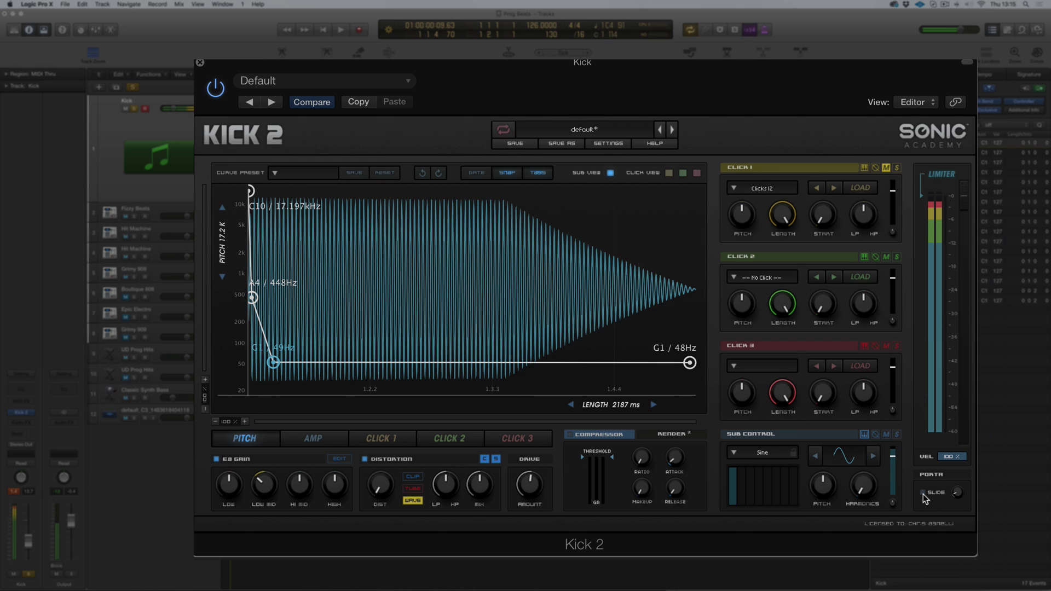
left_click(923, 492)
left_click(958, 406)
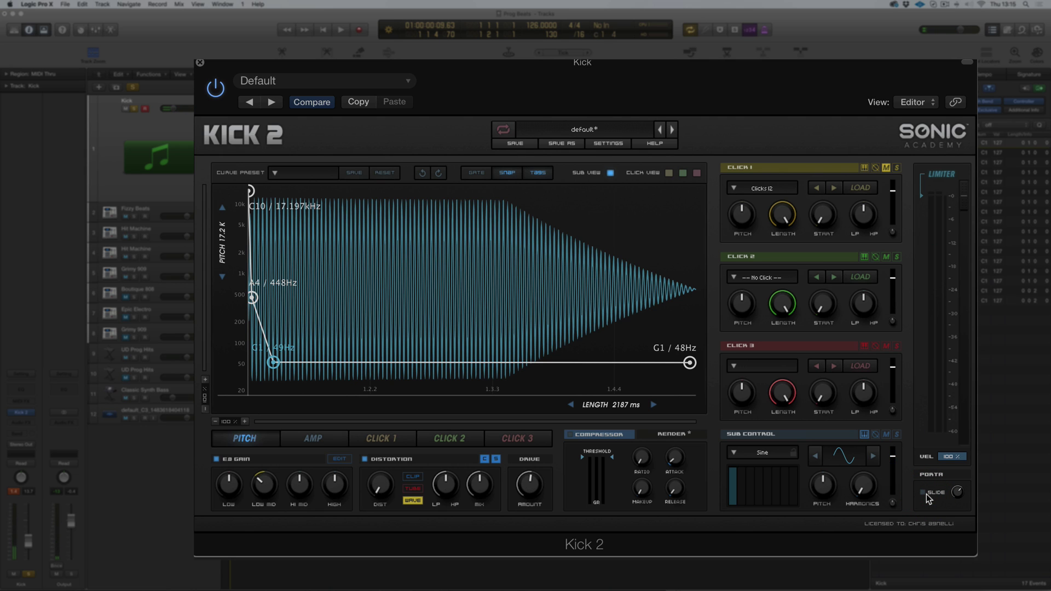
left_click(957, 492)
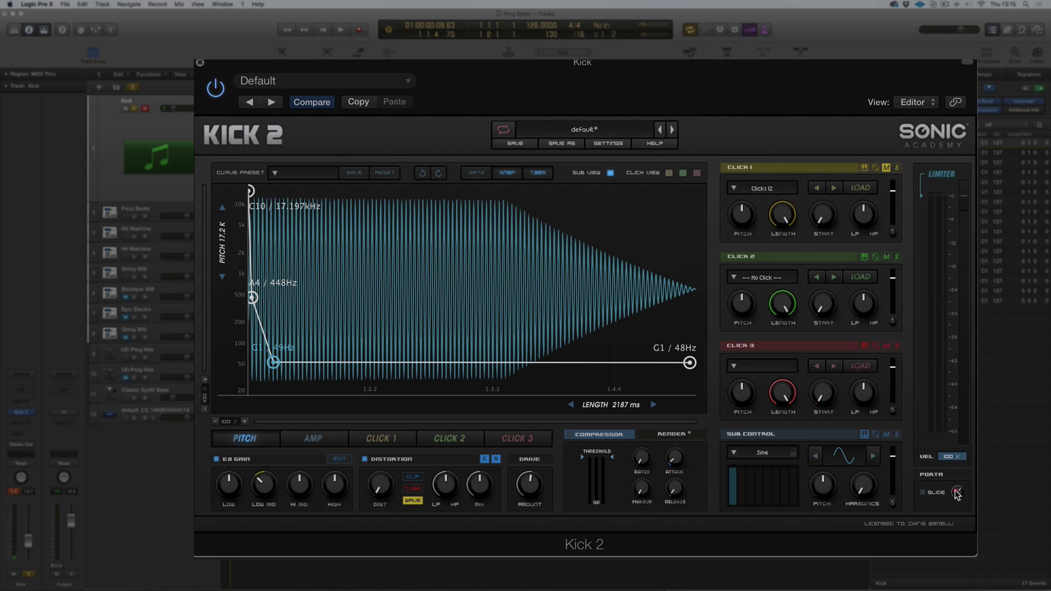
left_click(924, 493)
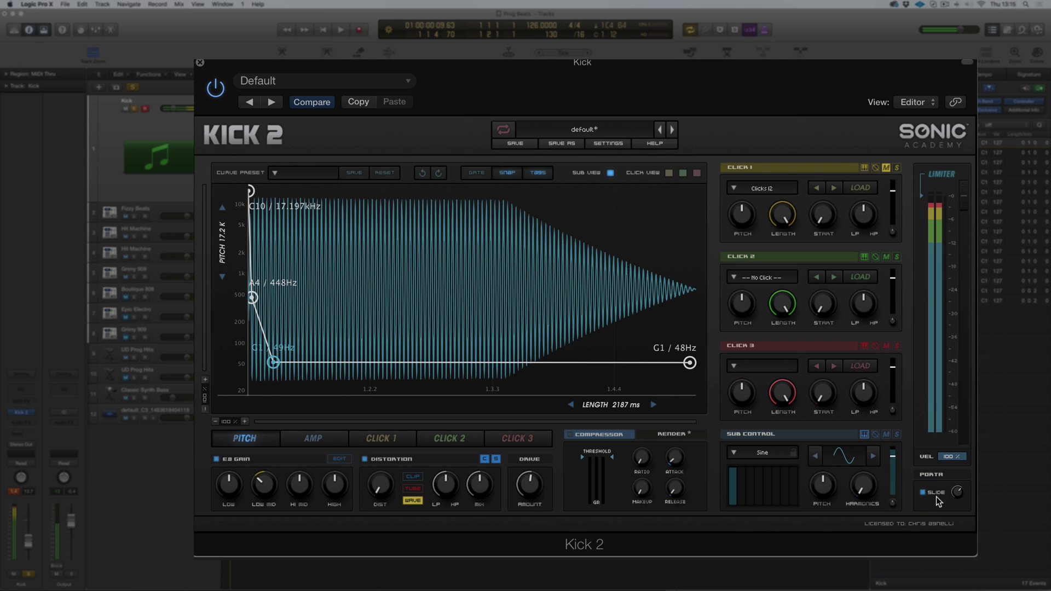
left_click(945, 501)
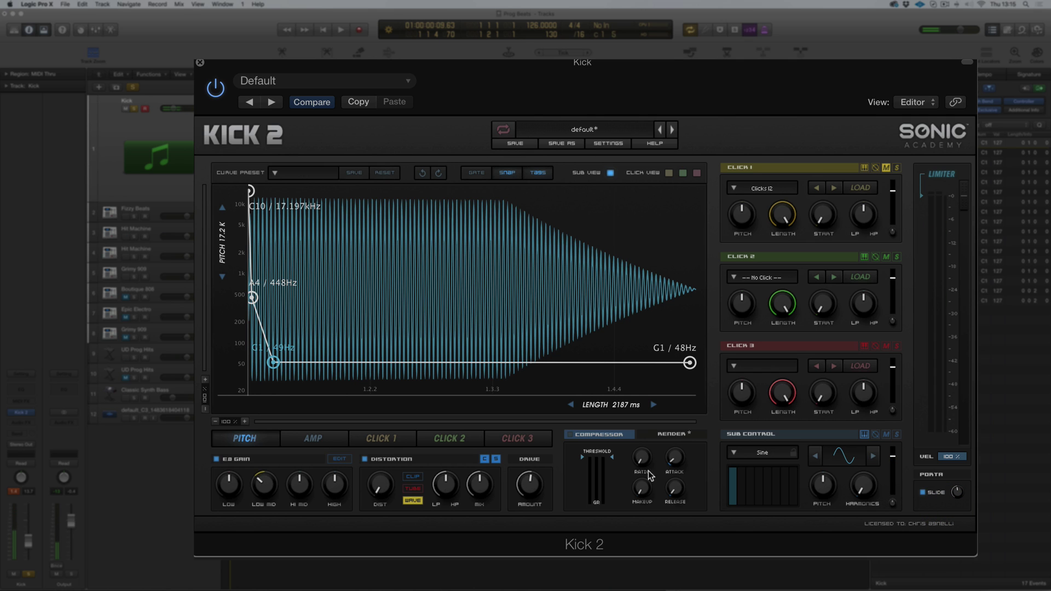
Raise the distortion amount and the drive amount on the long kick.
left_click_drag(377, 491, 373, 462)
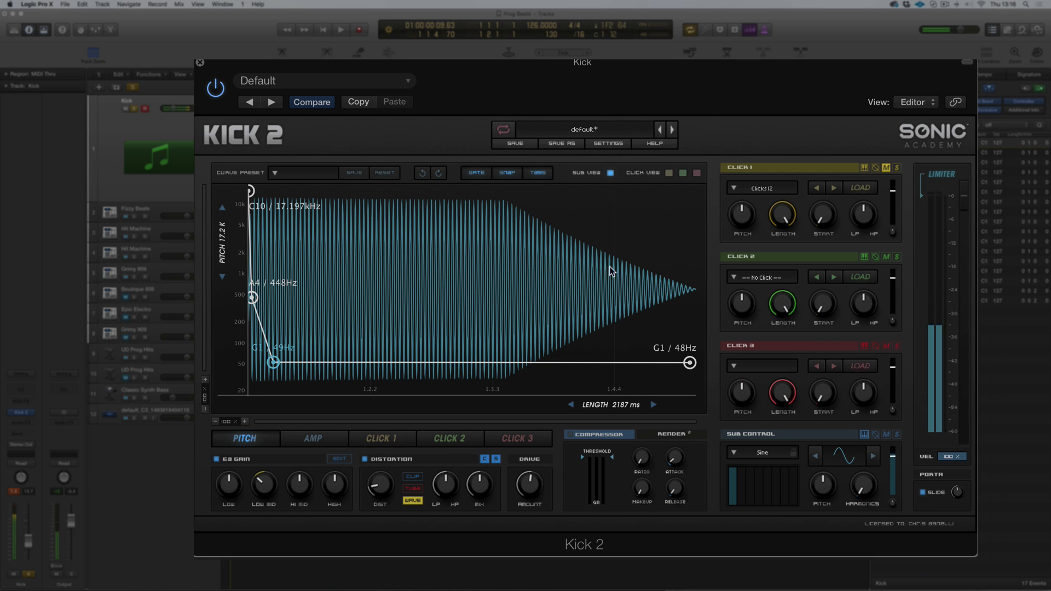
left_click_drag(531, 486, 539, 428)
left_click_drag(385, 490, 384, 477)
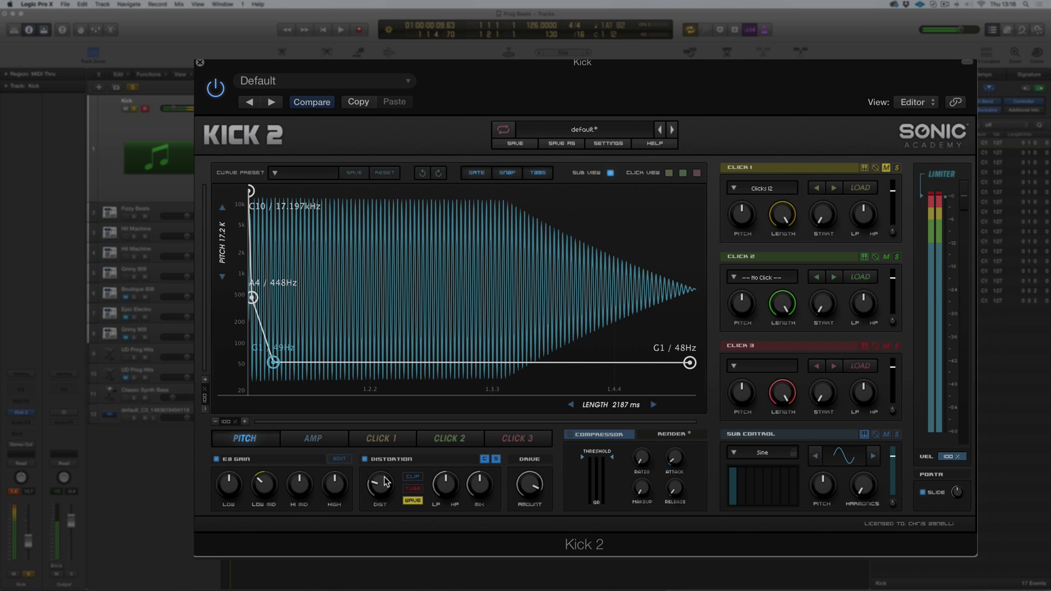
Switch the sub waveform to KickLive and sweep its harmonics up high, finishing with them fully down.
left_click_drag(863, 484, 863, 436)
left_click_drag(864, 484, 865, 447)
mouse_move(823, 484)
left_mouse_down()
mouse_move(818, 518)
mouse_move(825, 480)
left_mouse_up()
left_click(873, 455)
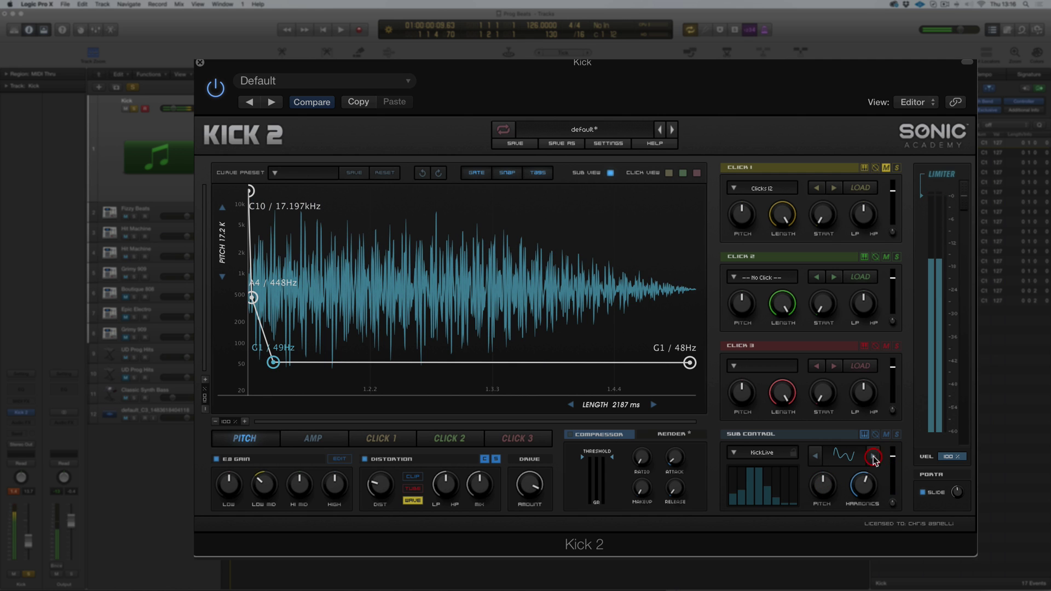
left_click_drag(855, 510, 840, 544)
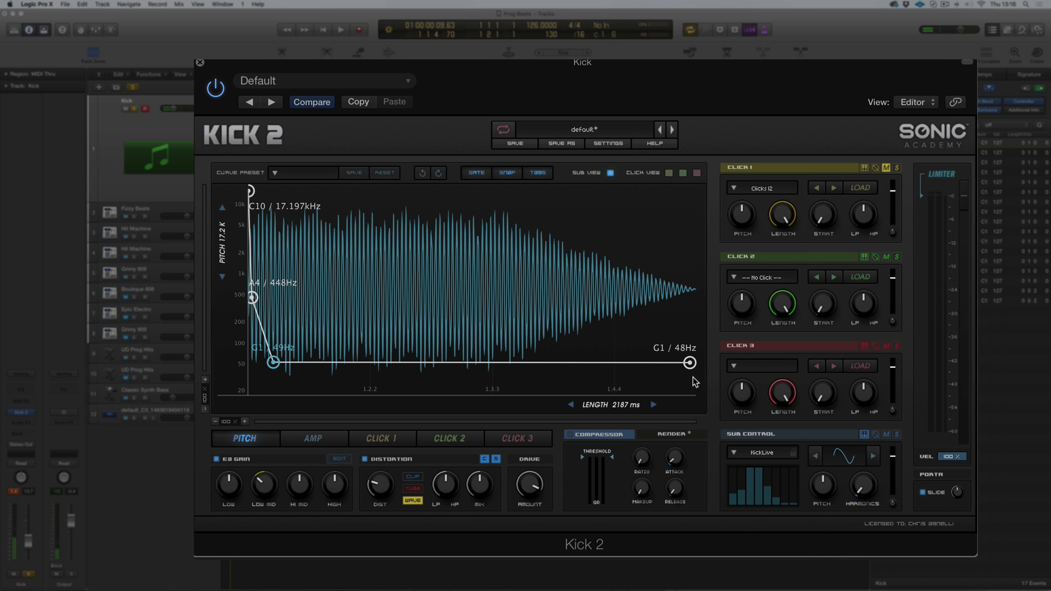
Reload the default preset and add amp envelope points at about 0.72, 0.27 and 0.75.
left_click(503, 129)
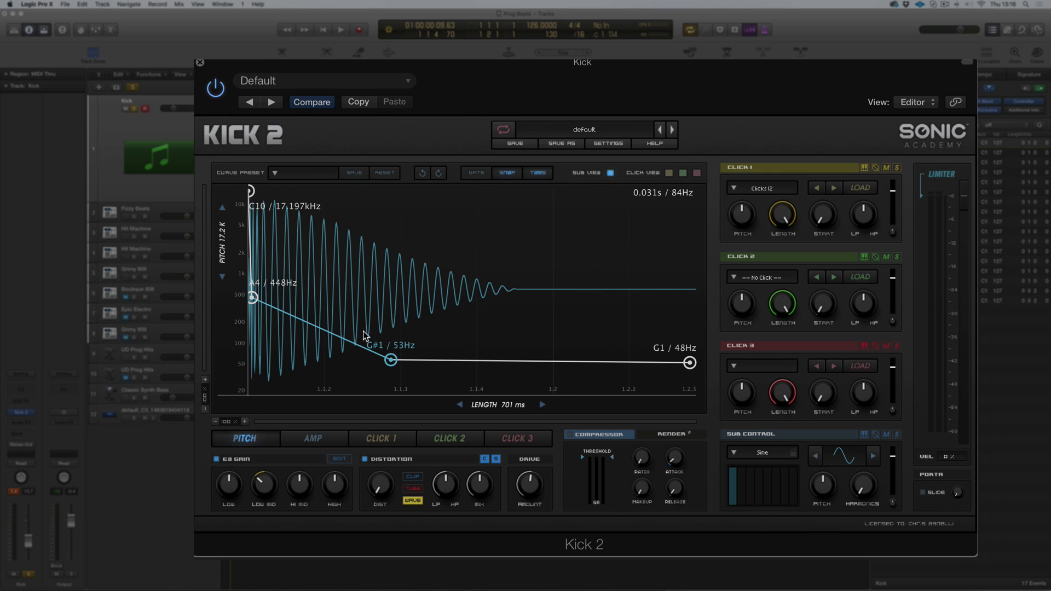
left_click(314, 438)
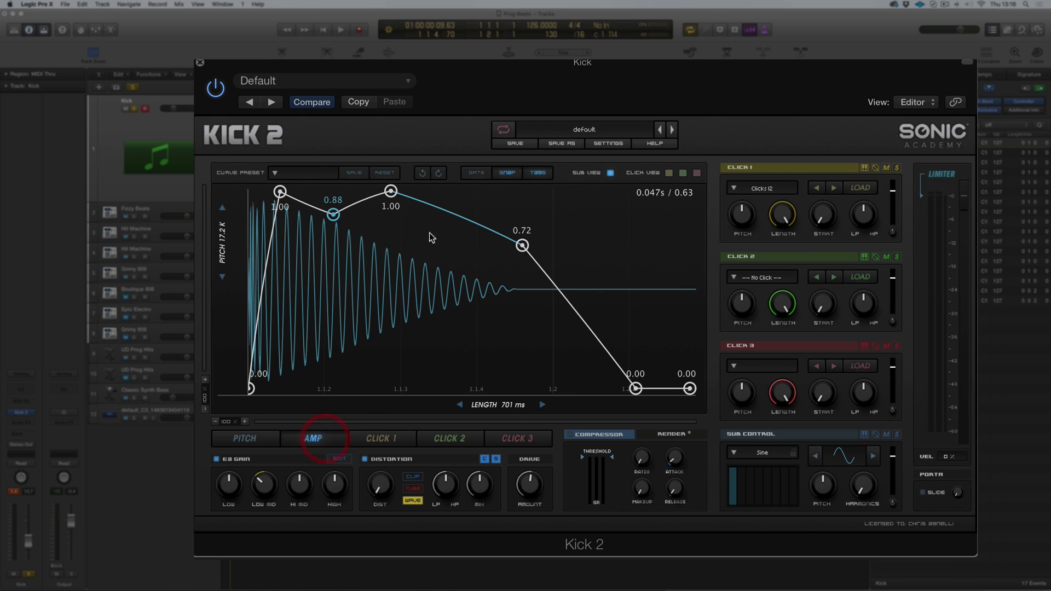
left_click_drag(450, 216, 451, 246)
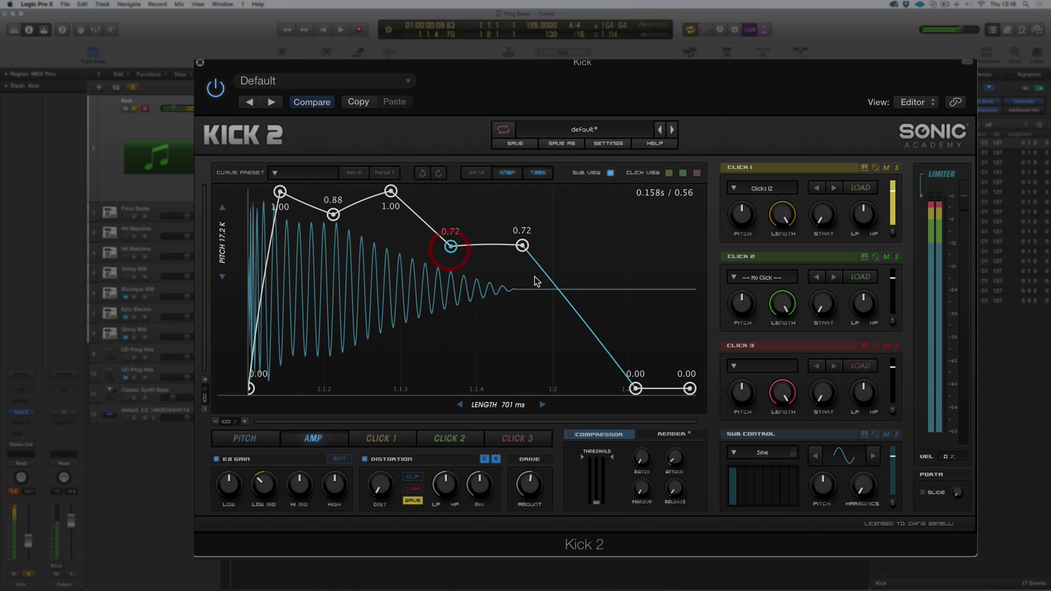
left_click_drag(554, 300, 530, 335)
left_click_drag(303, 207, 311, 241)
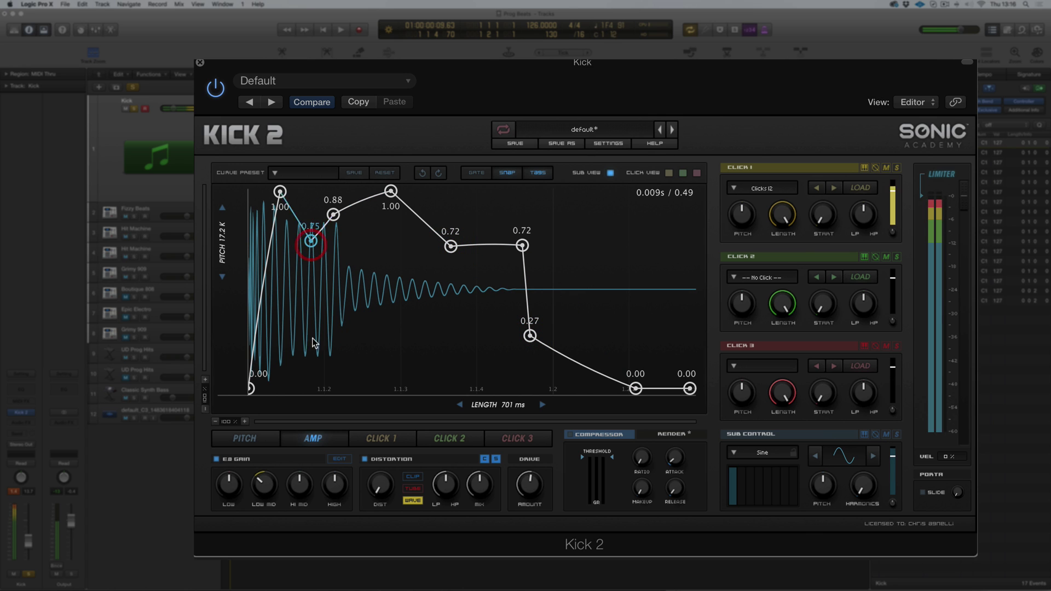
Try adding pitch envelope points at about 117 Hz (A#2) and 311 Hz (D#4), and undo these edits.
left_click(249, 438)
mouse_move(326, 330)
left_mouse_down()
mouse_move(327, 304)
mouse_move(309, 292)
mouse_move(328, 308)
mouse_move(320, 344)
left_mouse_up()
left_click_drag(293, 313, 293, 316)
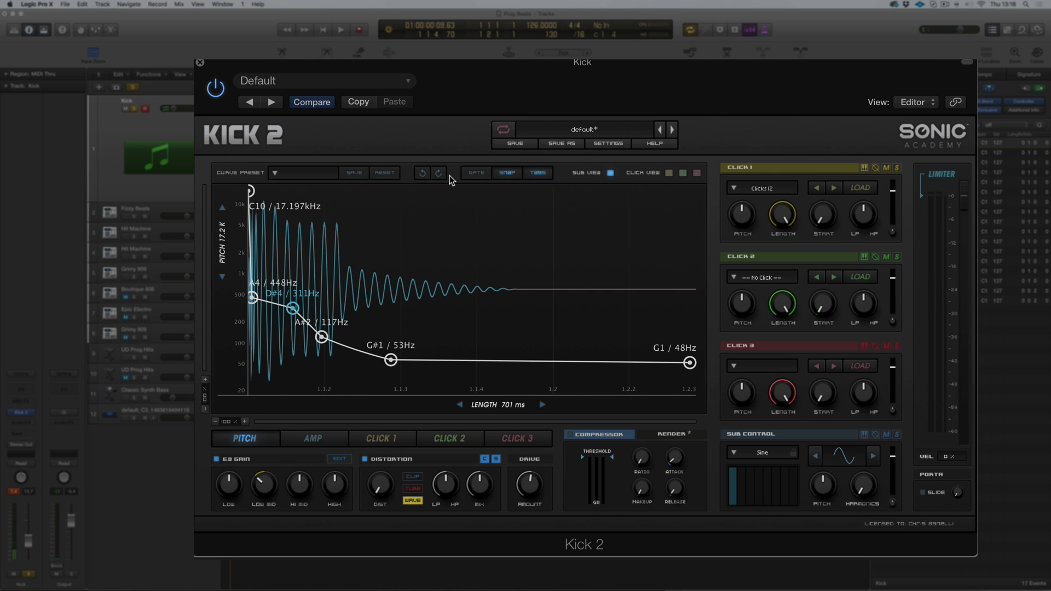
left_click(422, 176)
left_click(422, 176)
left_click(422, 177)
left_click(422, 177)
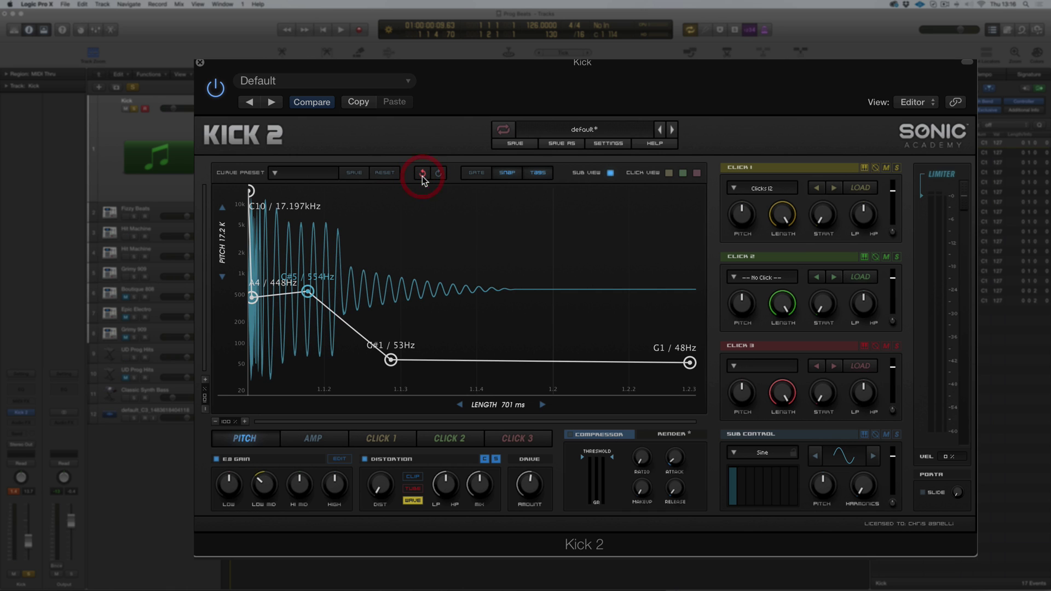
In the amp envelope, undo the additions of the 0.75 and 0.27 points.
left_click(323, 440)
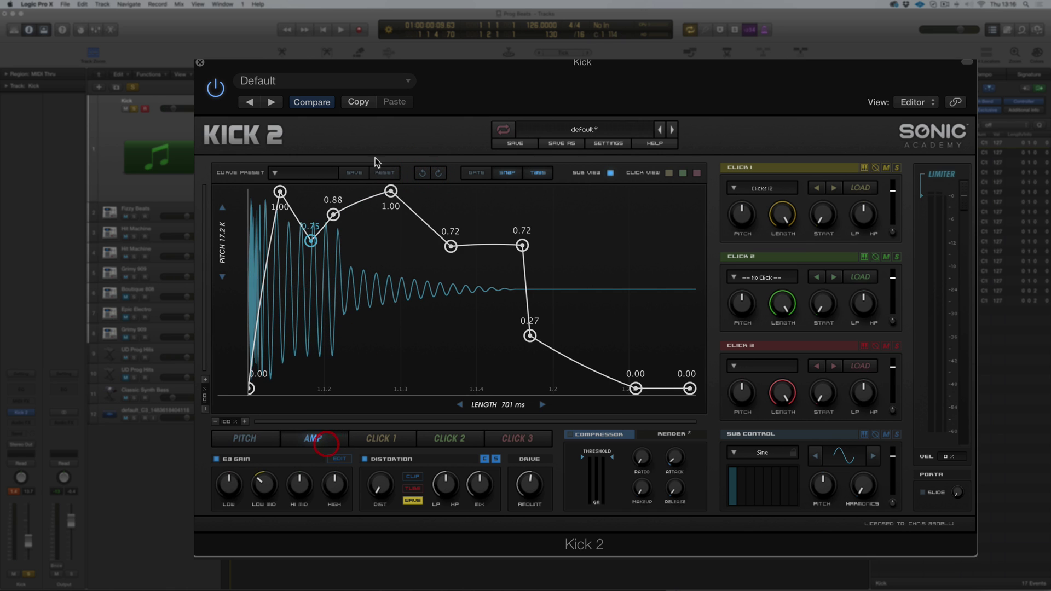
left_click(422, 174)
left_click(422, 174)
left_click(422, 174)
left_click(422, 175)
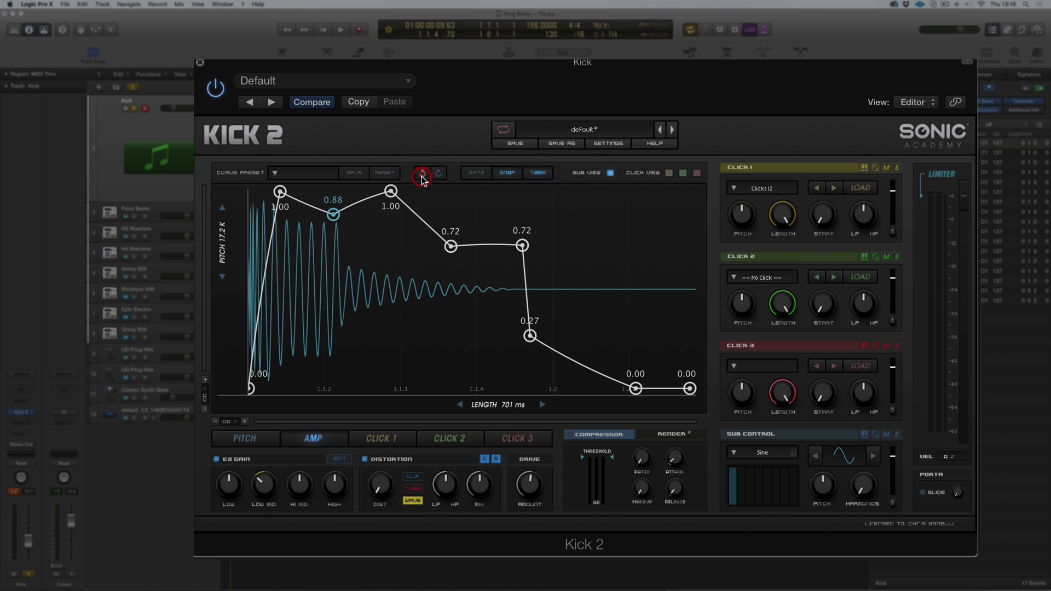
left_click(422, 175)
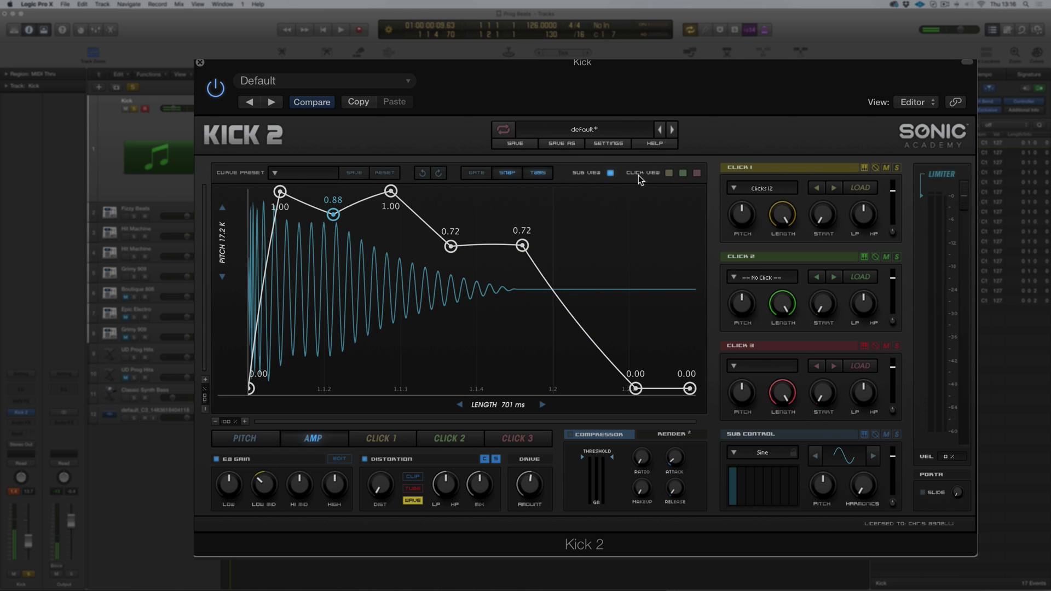
Show the Click 1 waveform over the sub in the envelope display, leaving Click 2 and Click 3 hidden.
left_click(668, 173)
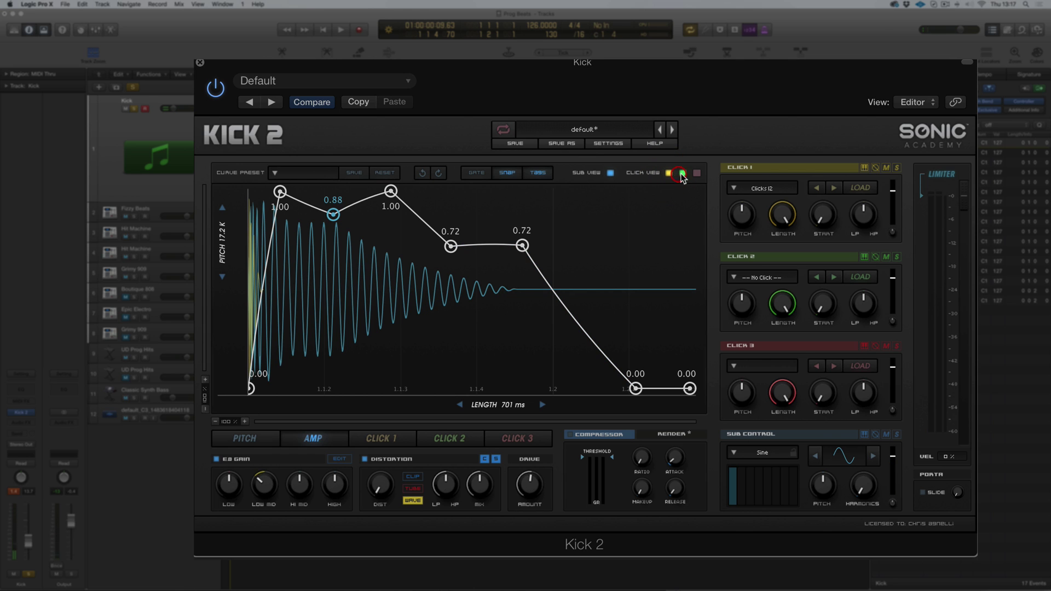
left_click(696, 174)
left_click(683, 173)
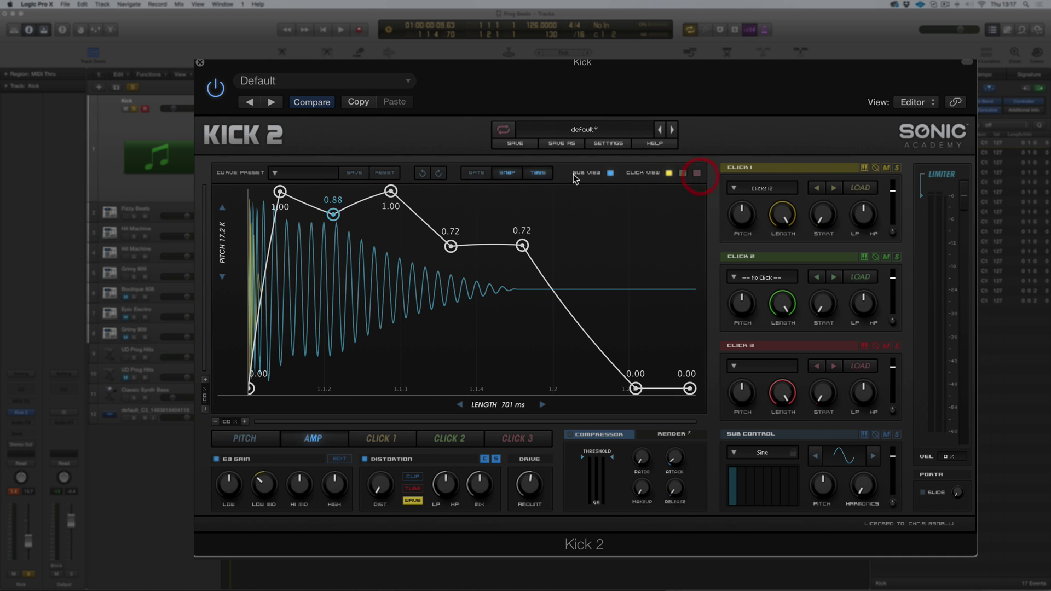
Set the horizontal zoom of the waveform display to 5000%.
left_click(229, 422)
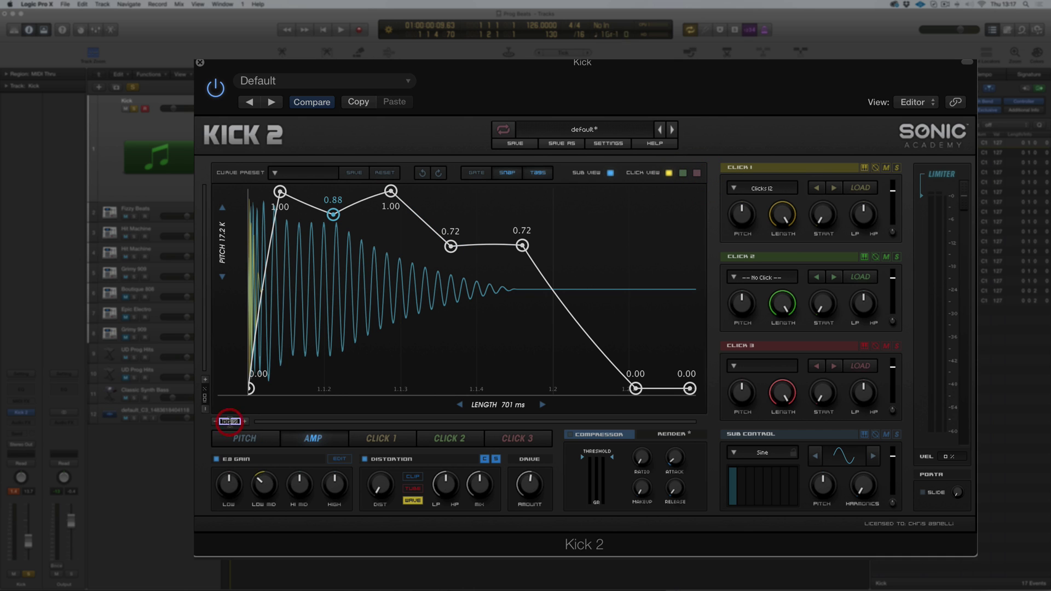
type("5000")
key("Return")
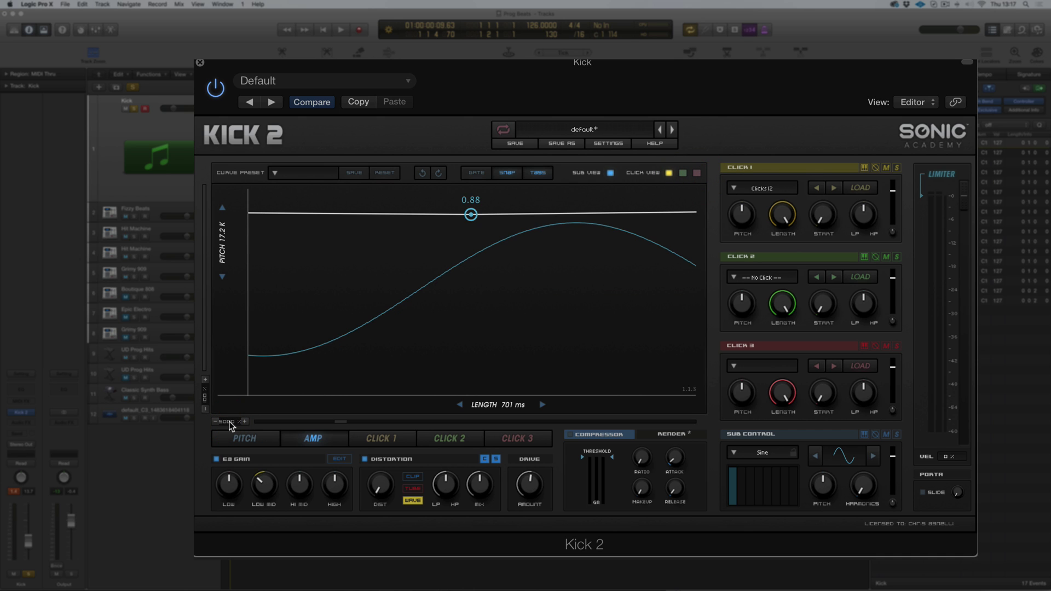
Reduce the horizontal zoom to 3900% and bring the very start of the kick and click waveforms into view.
left_click(220, 422)
key("Return")
left_click(214, 422)
left_click(214, 422)
left_click(213, 422)
left_click(213, 422)
left_click(213, 422)
left_click(213, 422)
left_click(213, 422)
left_click(213, 422)
left_click(213, 422)
left_click(213, 422)
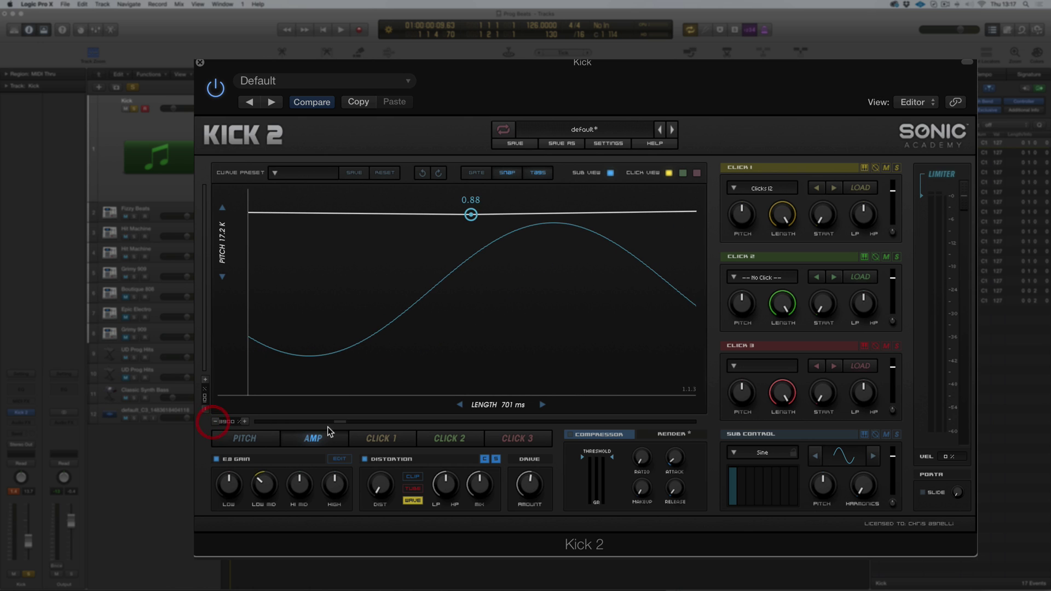
left_click_drag(343, 423, 261, 425)
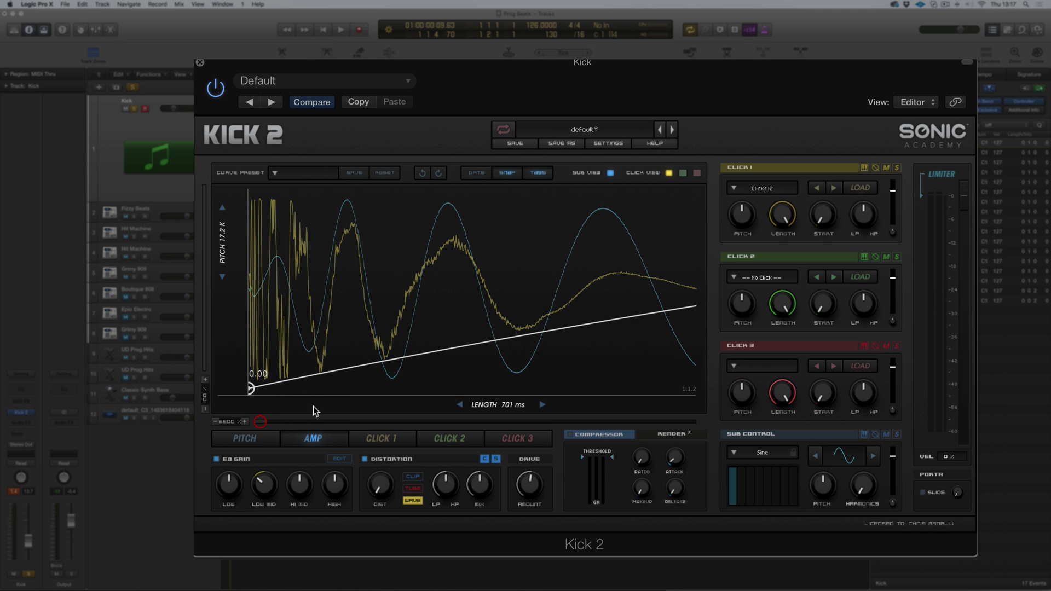
Compare Click 1's waveform with normal and inverted phase against the sub, and leave its phase inverted.
left_click(876, 168)
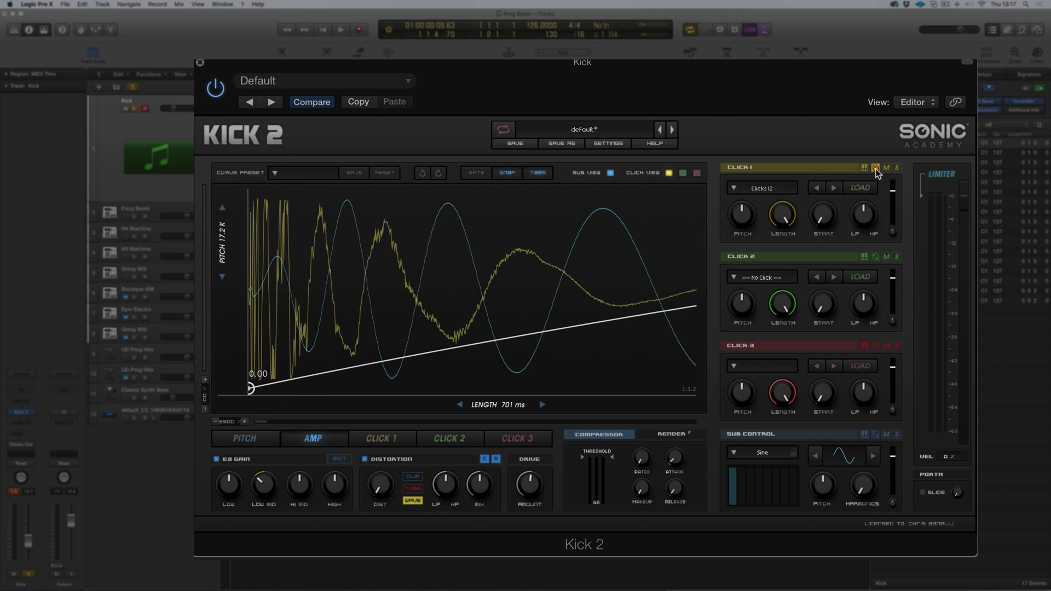
left_click(875, 170)
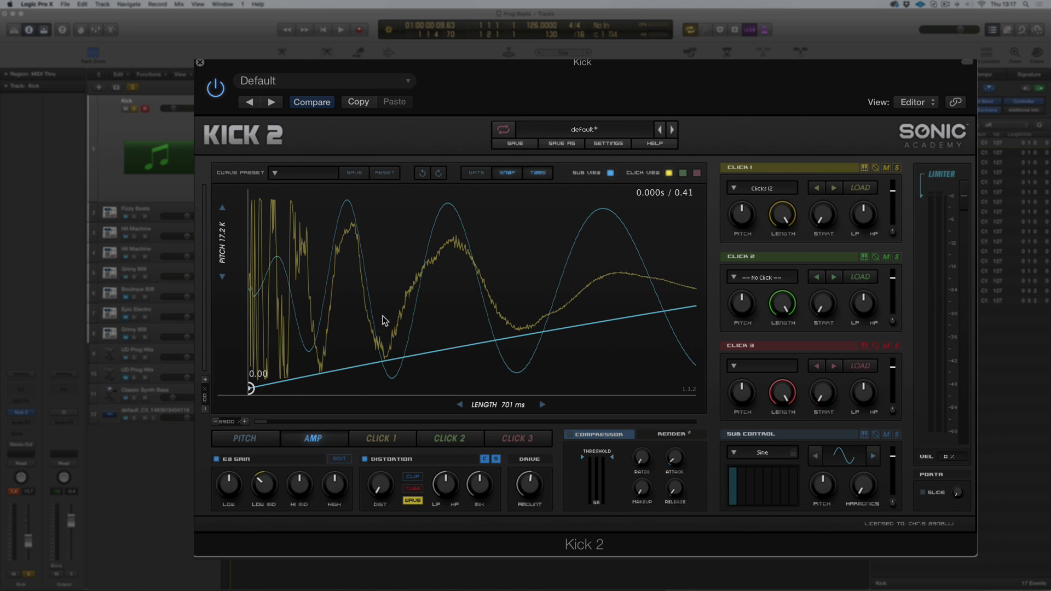
left_click(876, 169)
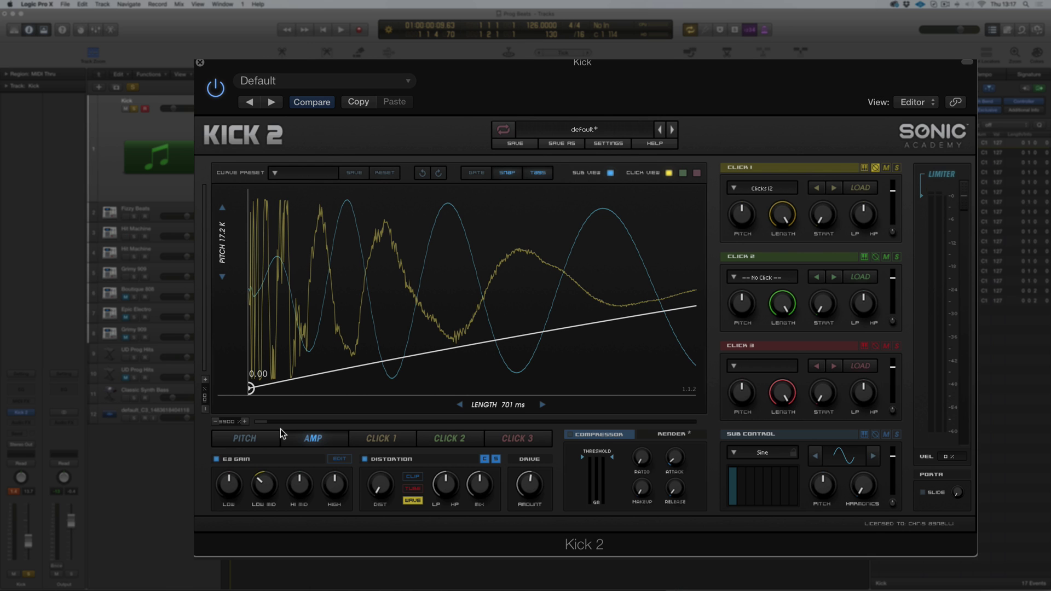
mouse_move(604, 586)
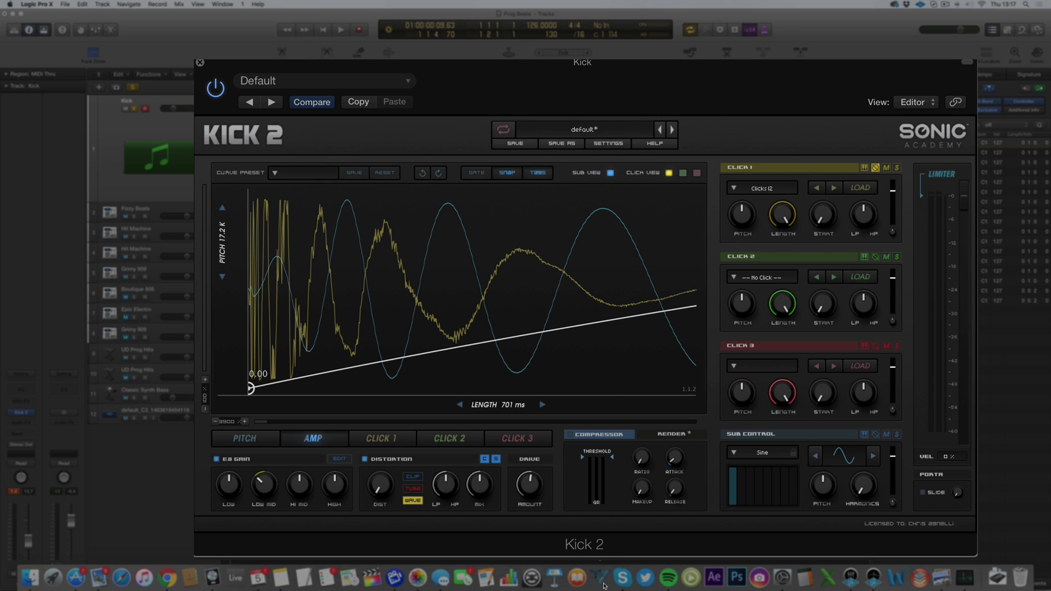